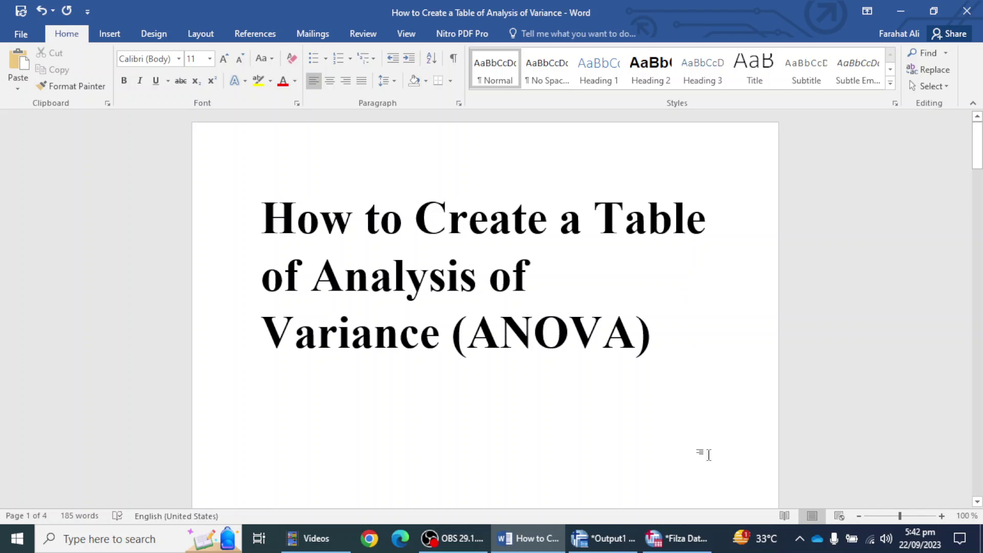
- Switch to the SPSS Data Editor, close the leftover dialog and start a new One-Way ANOVA with REGION as the factor
{"action": "left_click", "coordinate": [668, 548]}
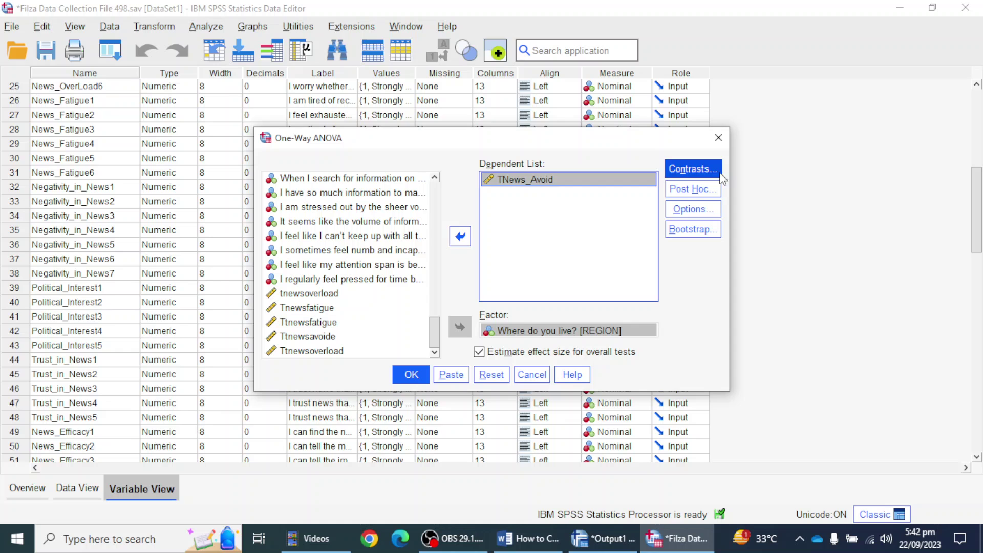
{"action": "left_click", "coordinate": [719, 137]}
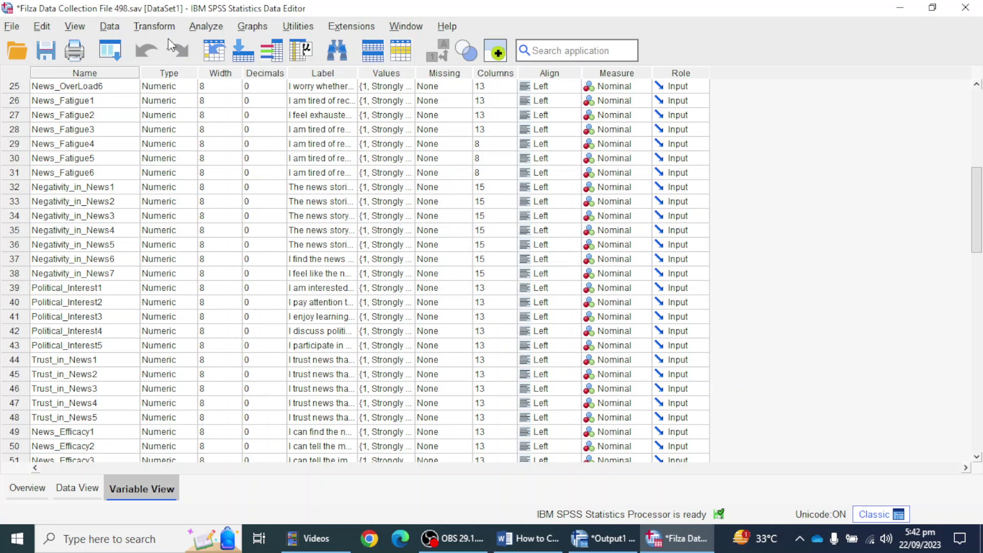
{"action": "left_click", "coordinate": [201, 29]}
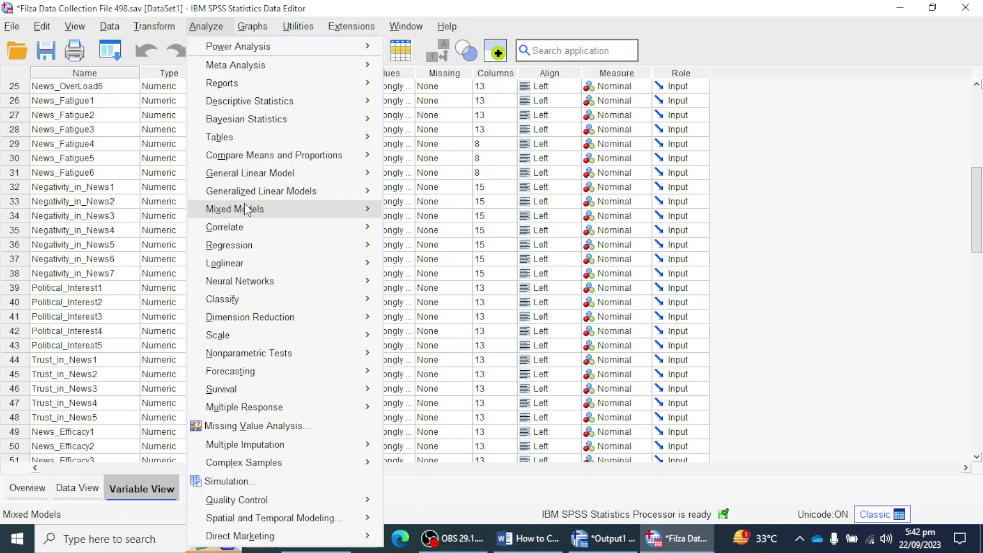
{"action": "mouse_move", "coordinate": [261, 140]}
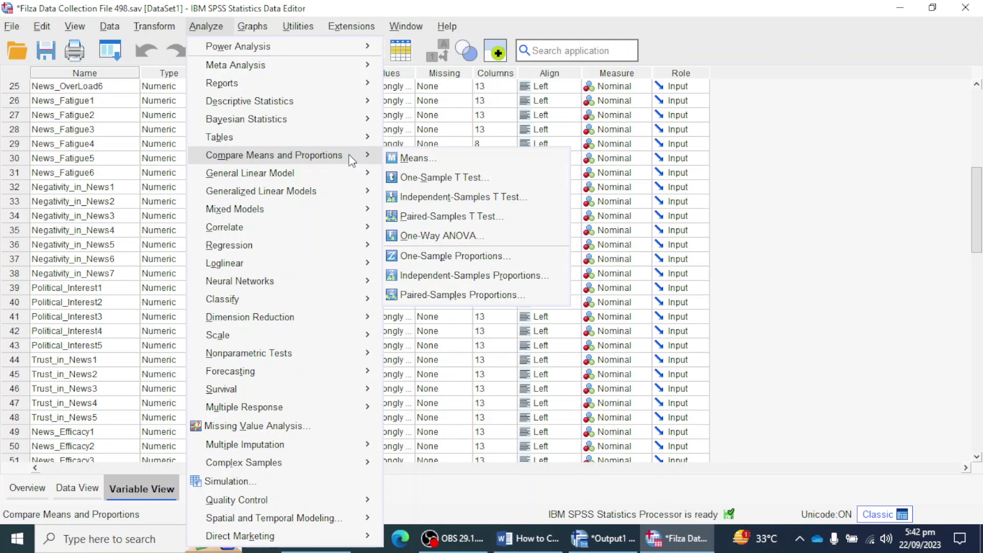
{"action": "left_click", "coordinate": [457, 238]}
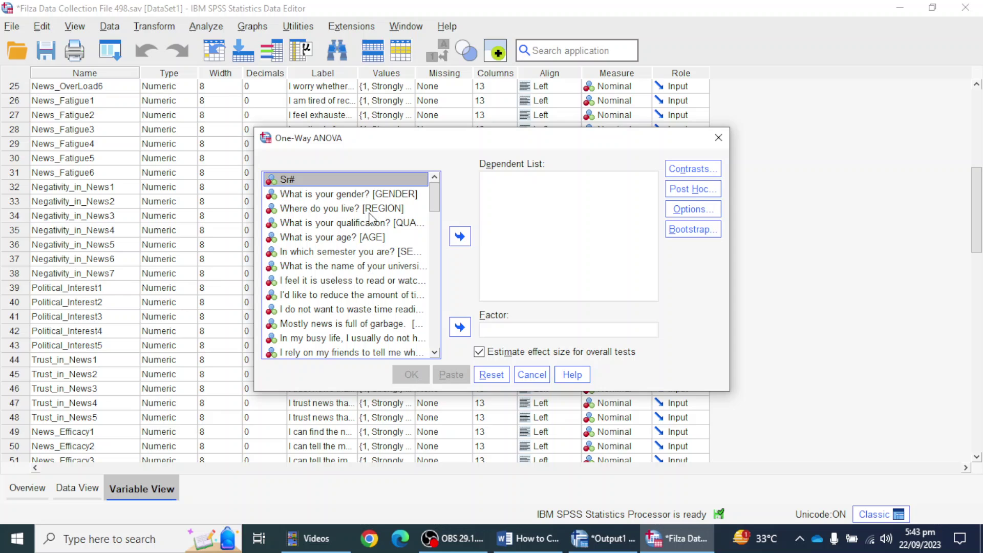
{"action": "left_click", "coordinate": [346, 209]}
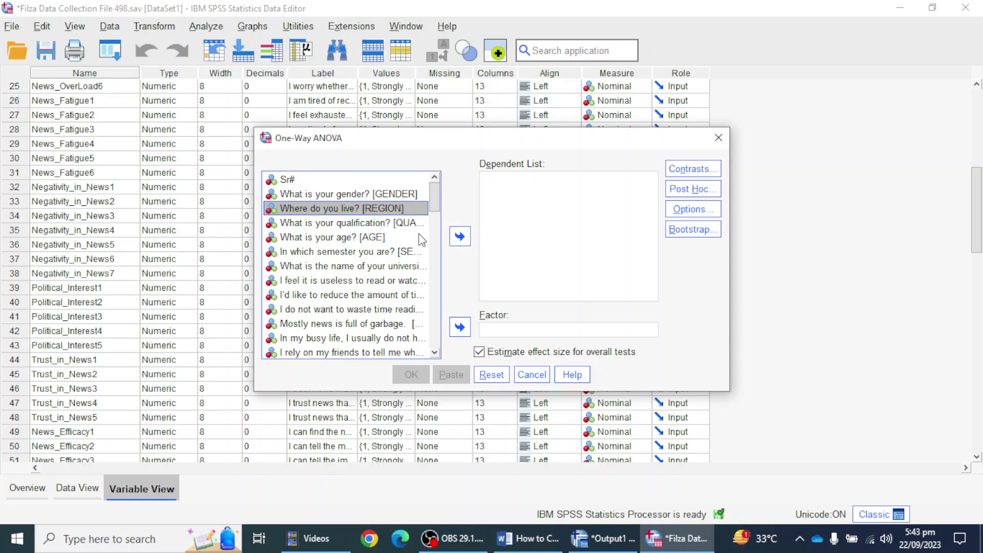
{"action": "left_click", "coordinate": [460, 328]}
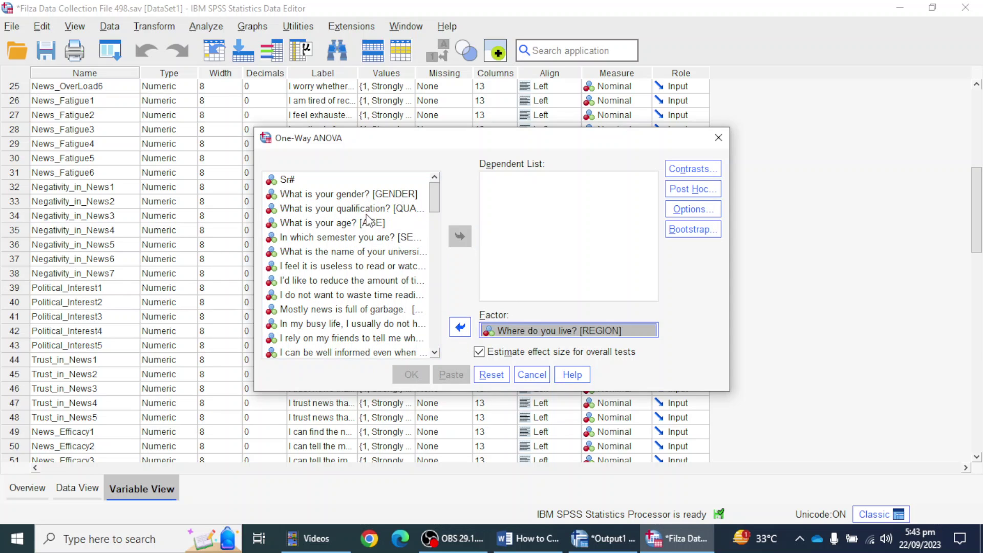
- Add TNews_Avoid, Tnewsfatigue and tnewsoverload as dependent variables and run the One-Way ANOVA
{"action": "scroll", "coordinate": [372, 275], "scroll_direction": "down", "scroll_amount": 3}
{"action": "scroll", "coordinate": [372, 275], "scroll_direction": "down", "scroll_amount": 3}
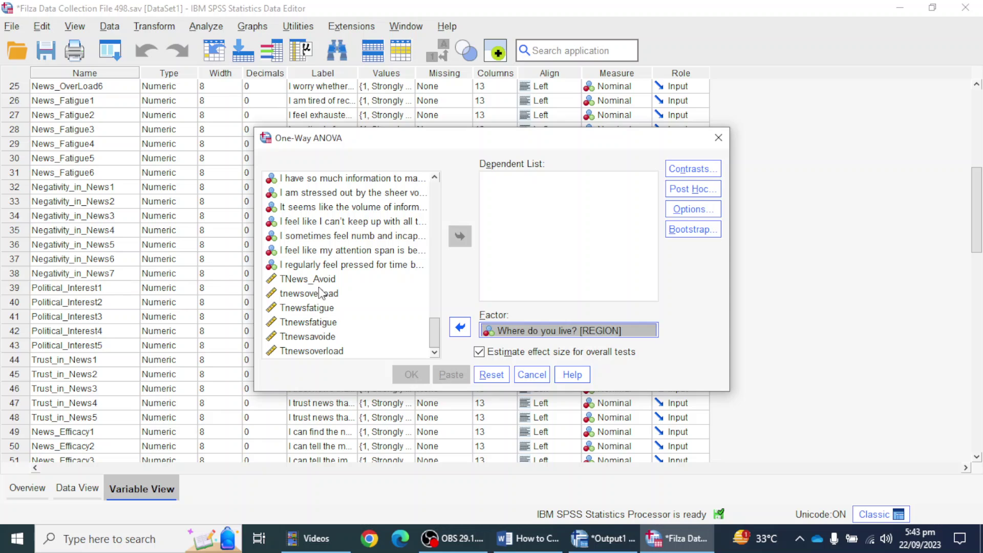
{"action": "left_click", "coordinate": [314, 279]}
{"action": "left_click", "coordinate": [462, 237]}
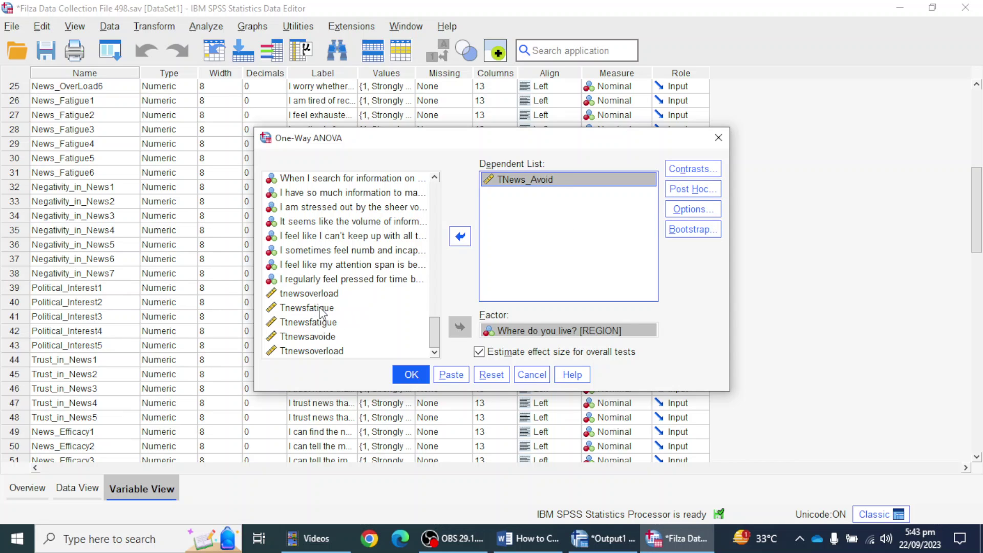
{"action": "left_click", "coordinate": [307, 307]}
{"action": "left_click", "coordinate": [460, 236]}
{"action": "left_click", "coordinate": [334, 321]}
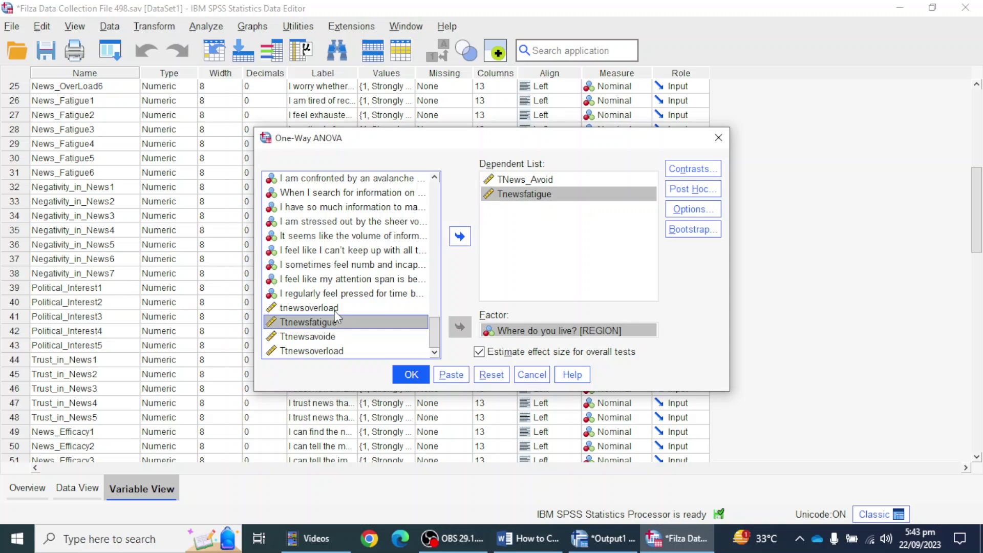
{"action": "left_click", "coordinate": [327, 307]}
{"action": "left_click", "coordinate": [460, 236]}
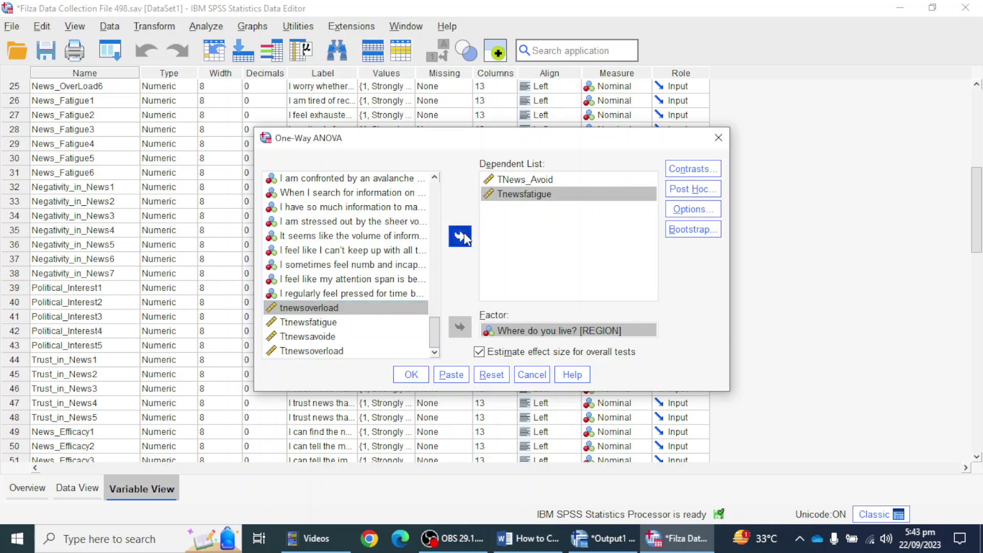
{"action": "left_click", "coordinate": [411, 374]}
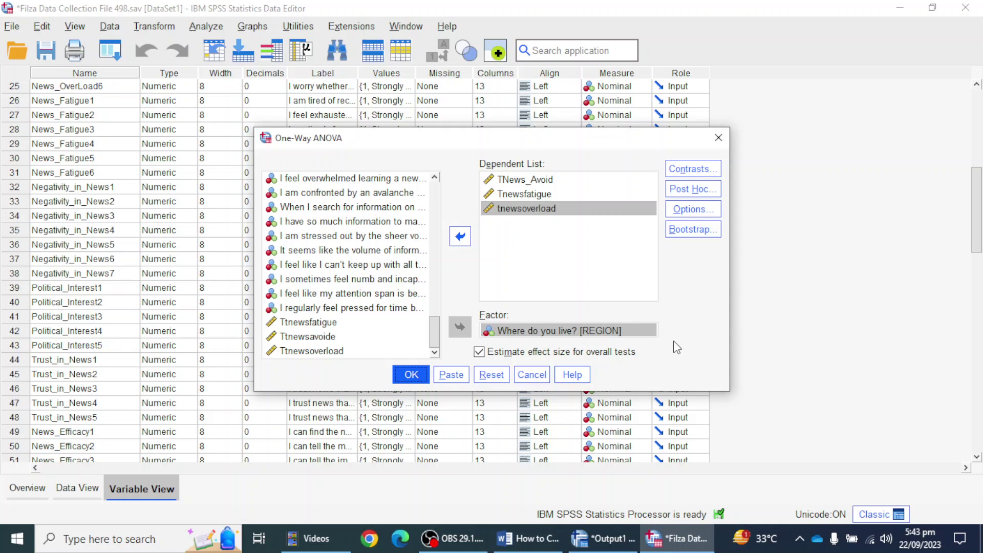
{"action": "left_click", "coordinate": [412, 377]}
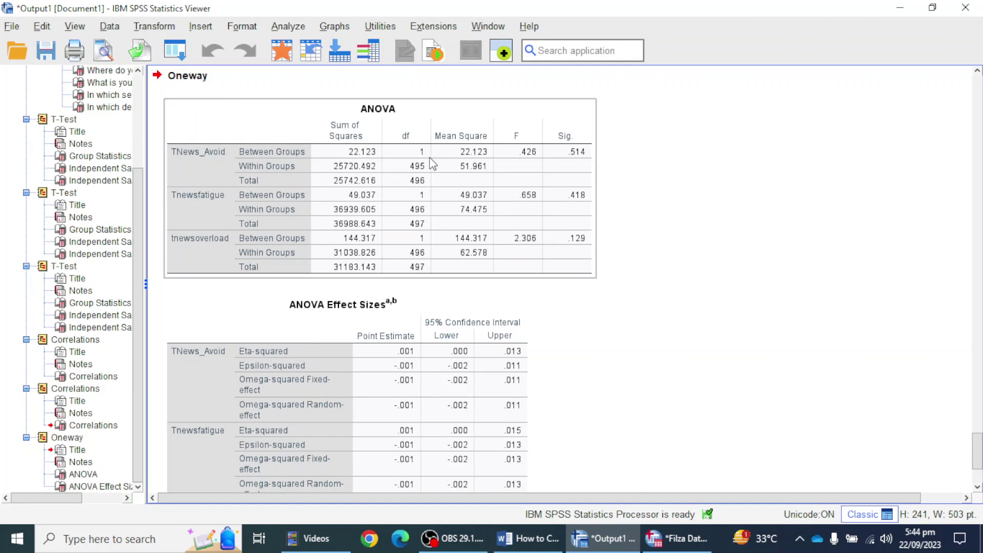
- Review the ANOVA output tables, and examine the measure rows and group headings of the sample ANOVA table in Word
{"action": "scroll", "coordinate": [433, 166], "scroll_direction": "down", "scroll_amount": 3}
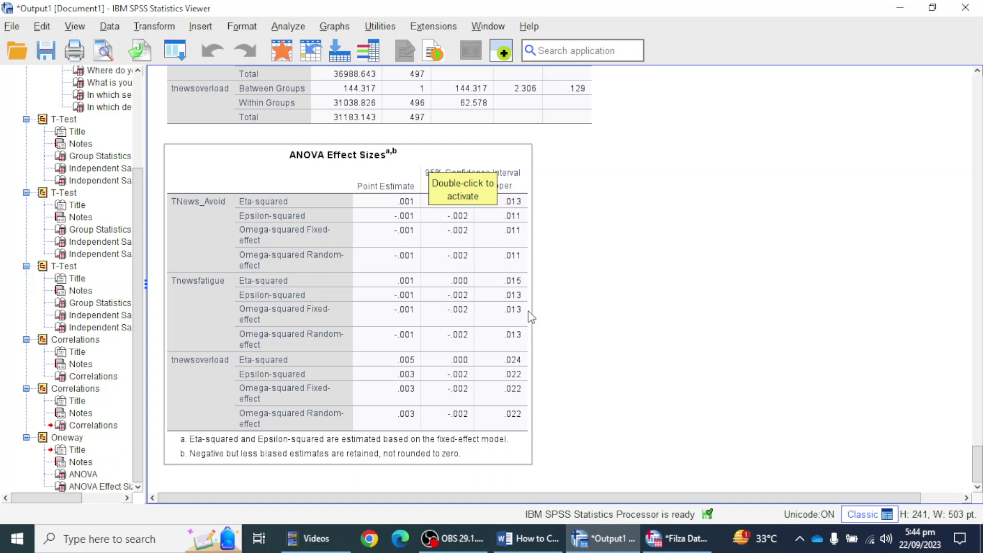
{"action": "scroll", "coordinate": [594, 302], "scroll_direction": "up", "scroll_amount": 4}
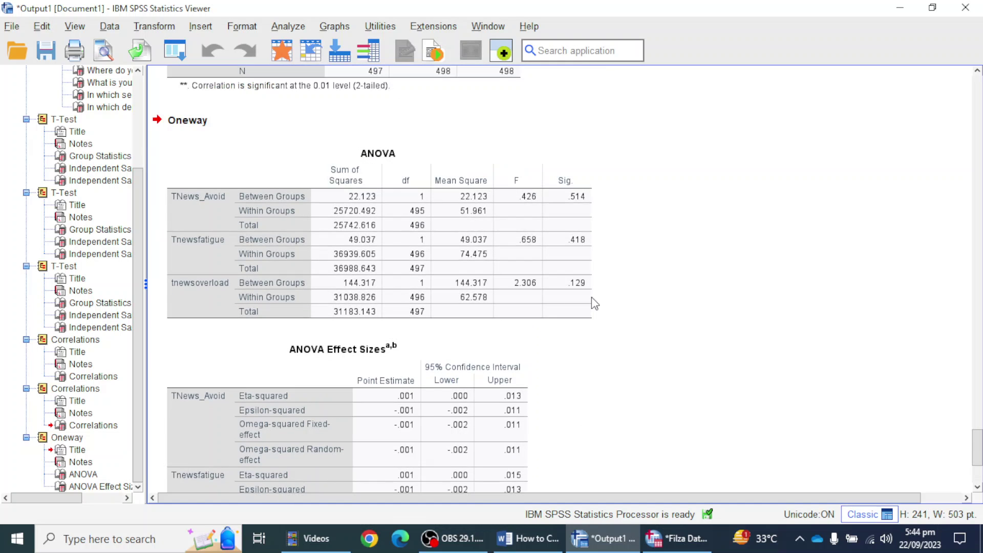
{"action": "left_click", "coordinate": [533, 541]}
{"action": "scroll", "coordinate": [456, 190], "scroll_direction": "down", "scroll_amount": 6}
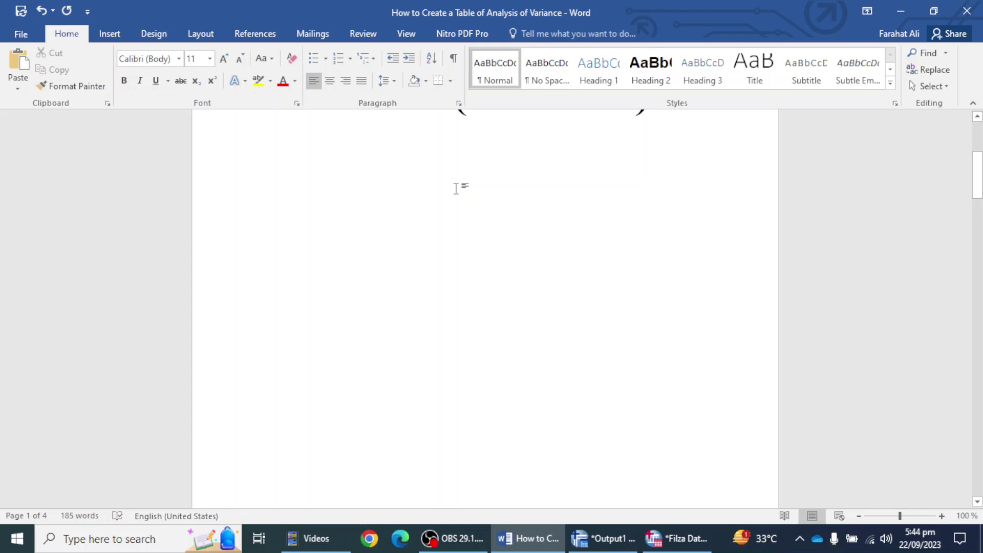
{"action": "scroll", "coordinate": [456, 188], "scroll_direction": "down", "scroll_amount": 5}
{"action": "scroll", "coordinate": [456, 189], "scroll_direction": "down", "scroll_amount": 4}
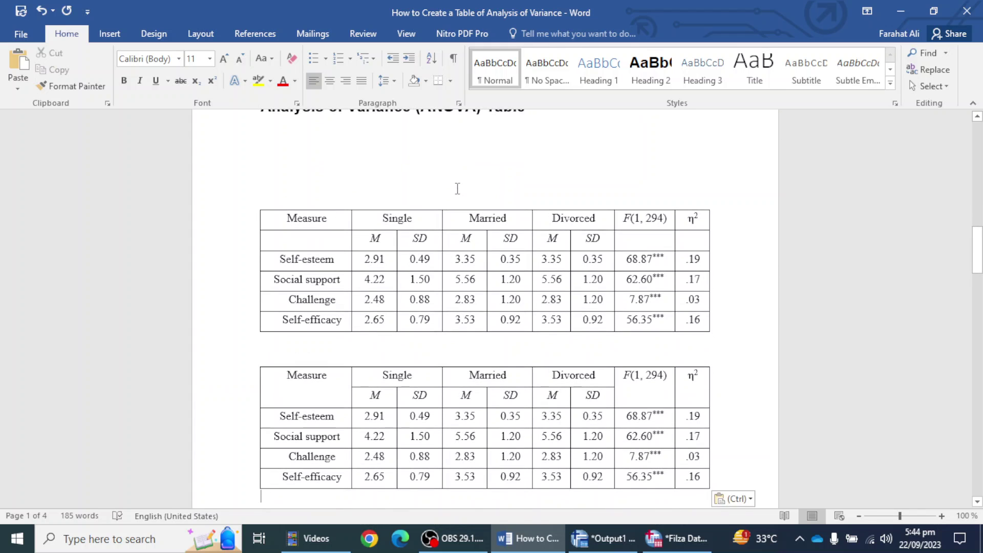
{"action": "scroll", "coordinate": [522, 203], "scroll_direction": "up", "scroll_amount": 4, "text": "ctrl"}
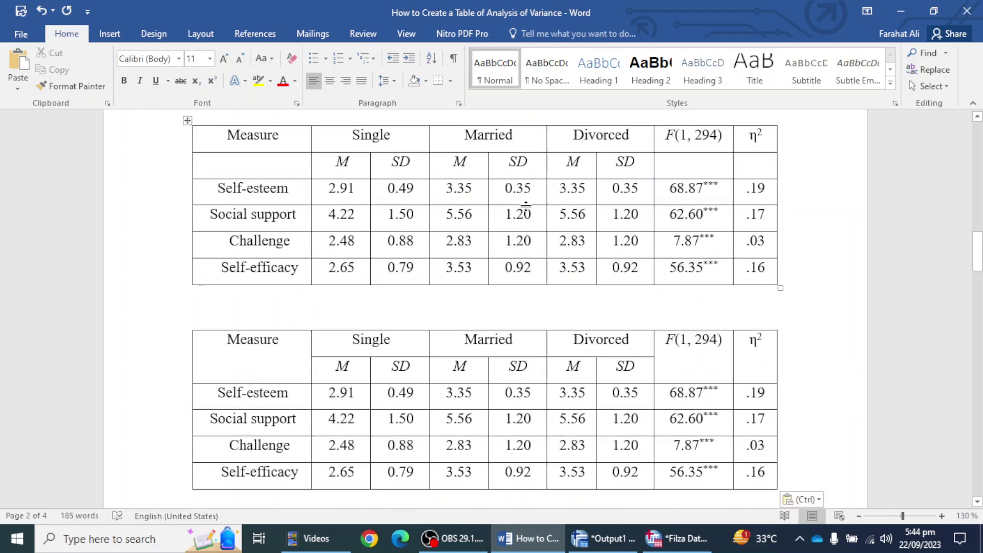
{"action": "scroll", "coordinate": [528, 204], "scroll_direction": "up", "scroll_amount": 3}
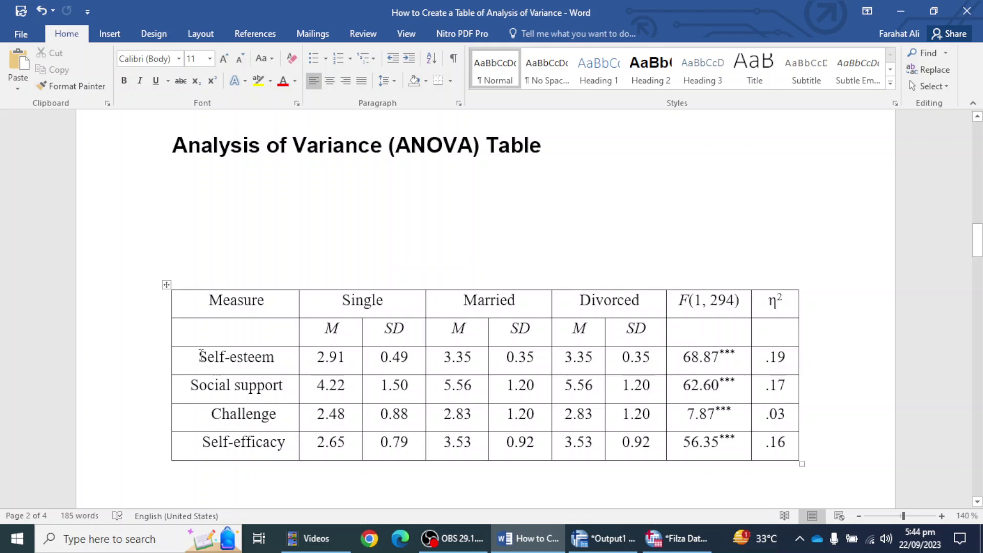
{"action": "left_click_drag", "start_coordinate": [199, 356], "coordinate": [253, 439]}
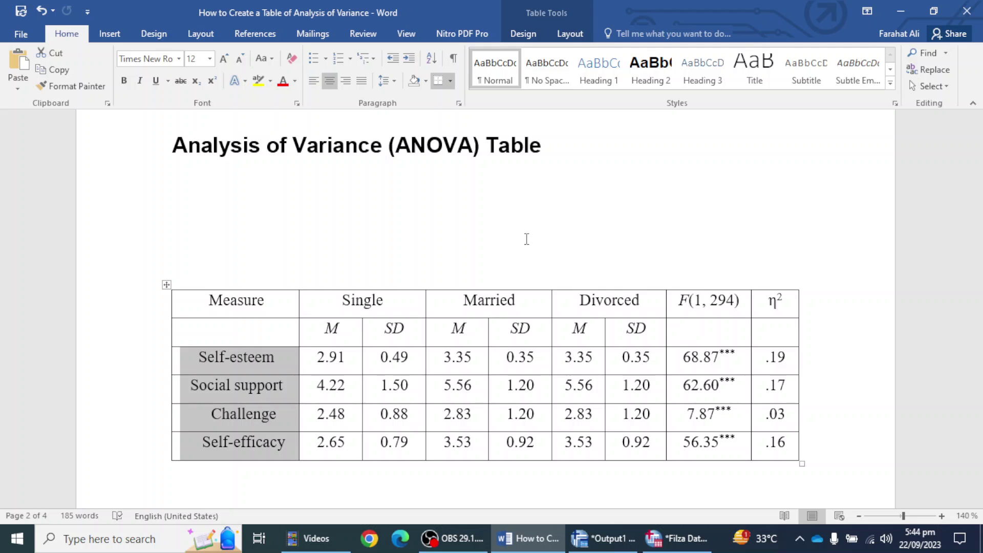
{"action": "left_click_drag", "start_coordinate": [339, 302], "coordinate": [602, 311]}
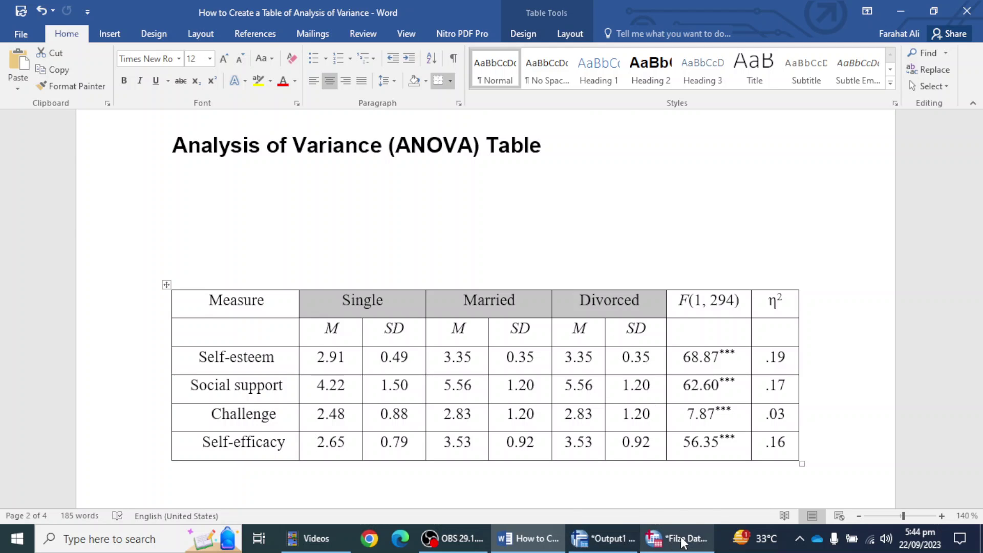
- Return to the SPSS output and rerun the same One-Way ANOVA with the Descriptive statistics option enabled
{"action": "left_click", "coordinate": [666, 542]}
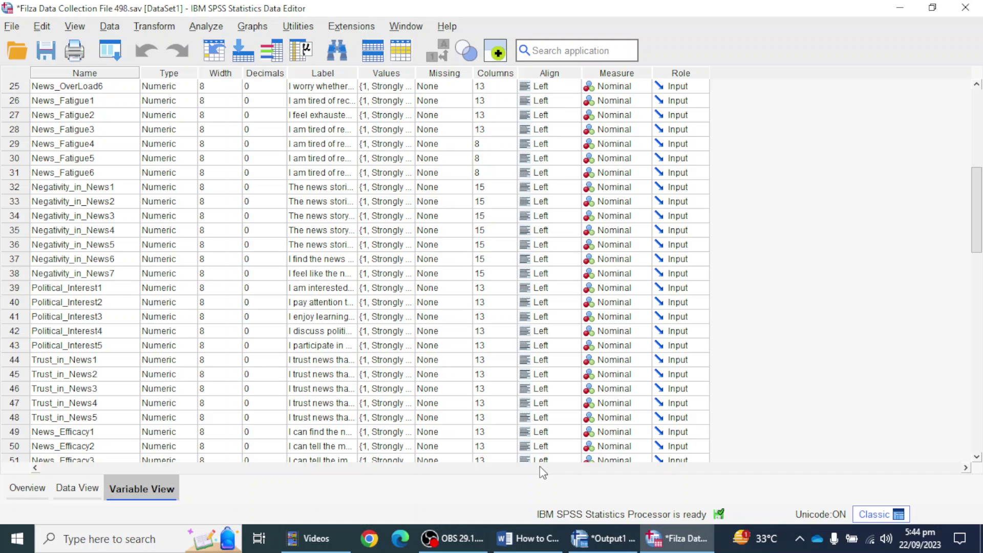
{"action": "left_click", "coordinate": [625, 538]}
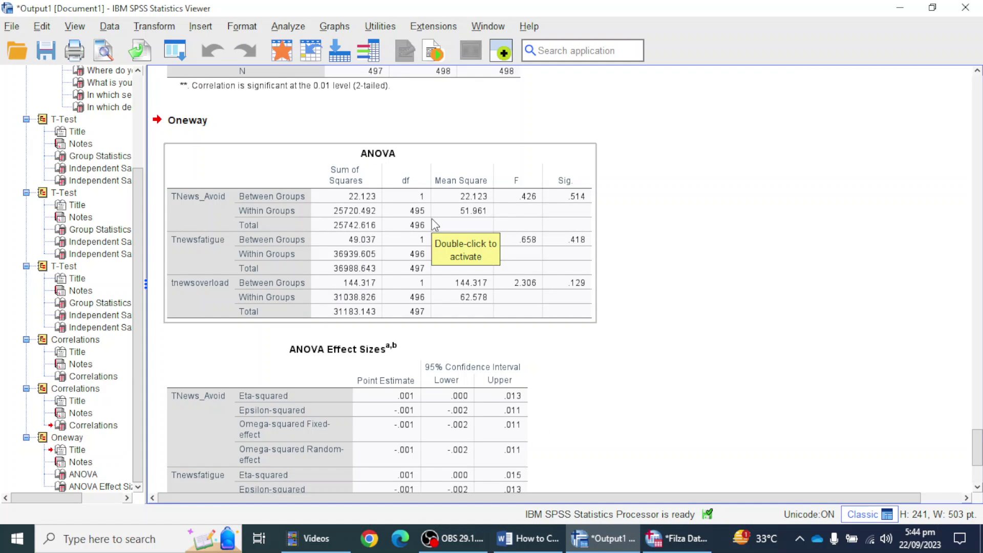
{"action": "left_click", "coordinate": [281, 31]}
{"action": "mouse_move", "coordinate": [347, 155]}
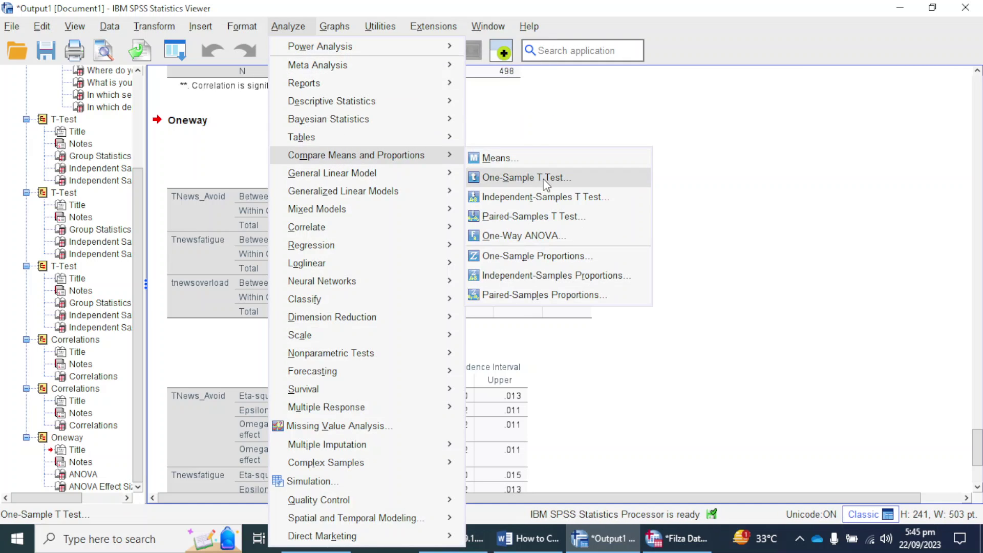
{"action": "left_click", "coordinate": [564, 236]}
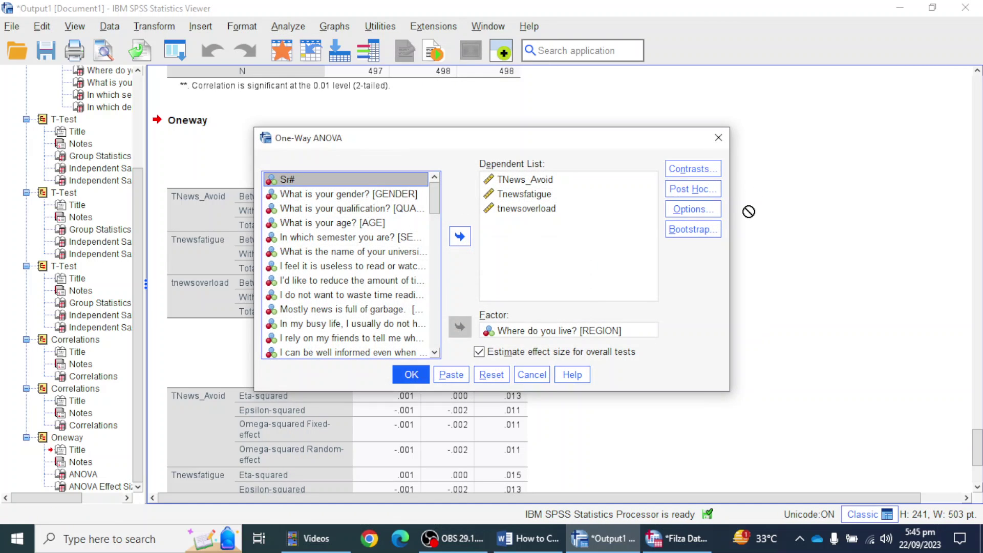
{"action": "left_click", "coordinate": [686, 209]}
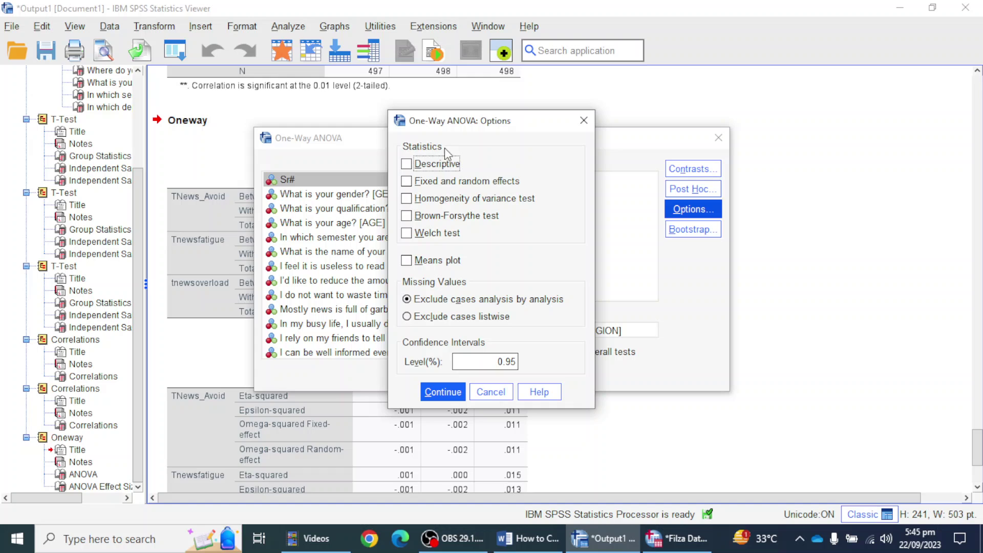
{"action": "left_click", "coordinate": [426, 165]}
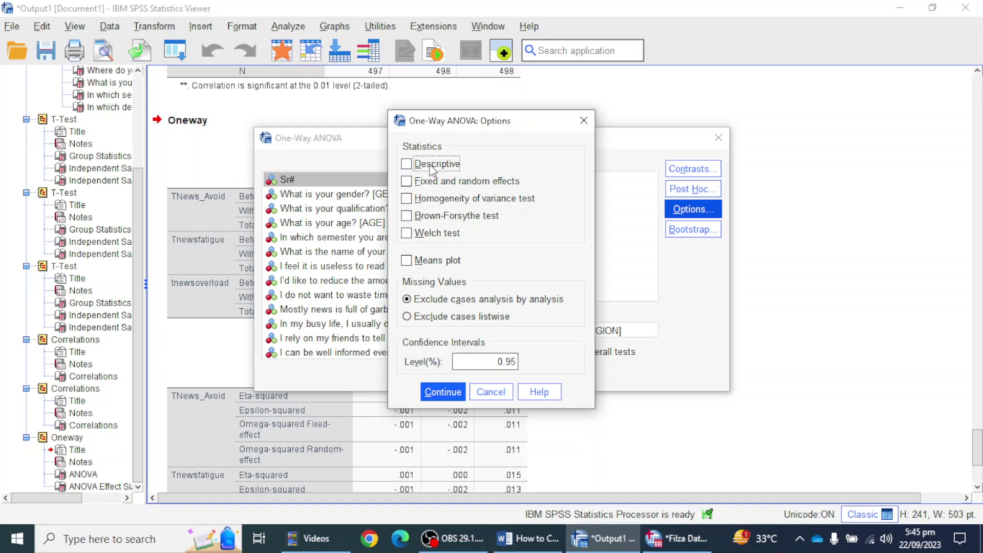
{"action": "left_click", "coordinate": [432, 395]}
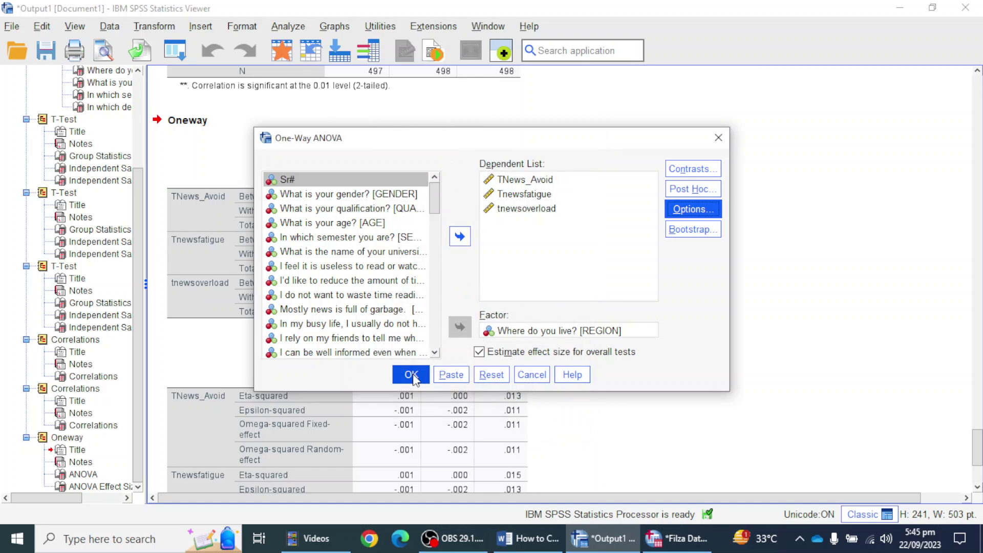
{"action": "left_click", "coordinate": [412, 375]}
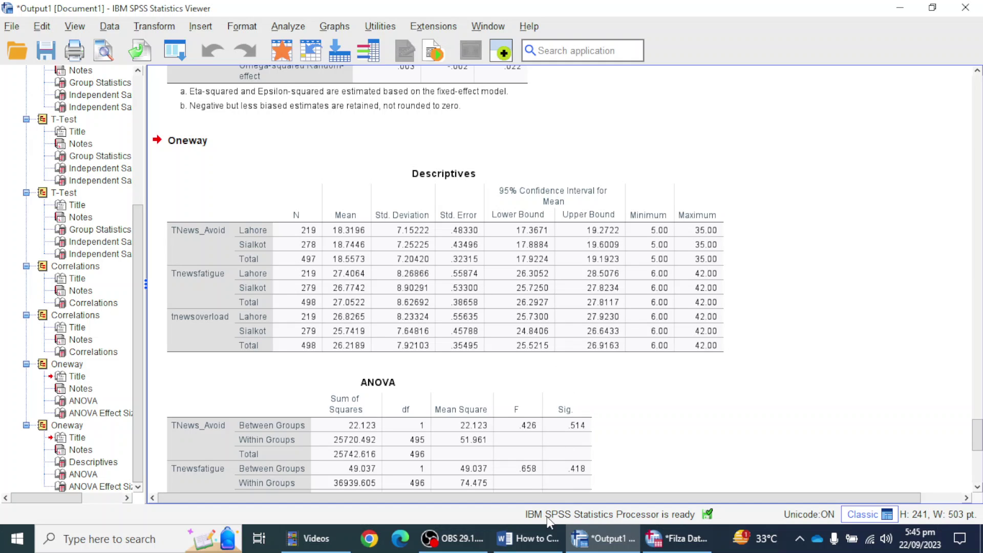
- Compare the sample table in Word with the SPSS Descriptives output, highlighting the Self-esteem row's means and standard deviations
{"action": "left_click", "coordinate": [528, 538]}
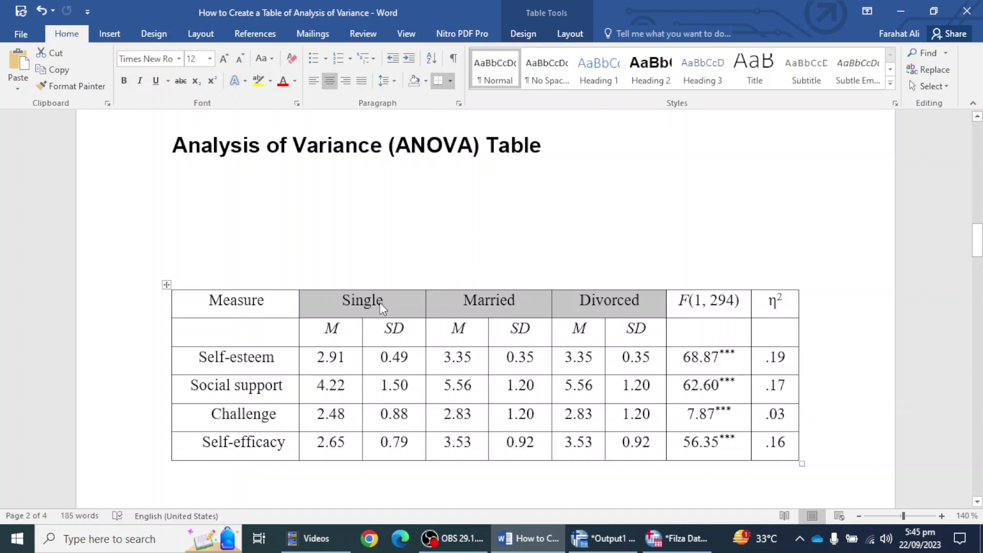
{"action": "scroll", "coordinate": [450, 272], "scroll_direction": "down", "scroll_amount": 3}
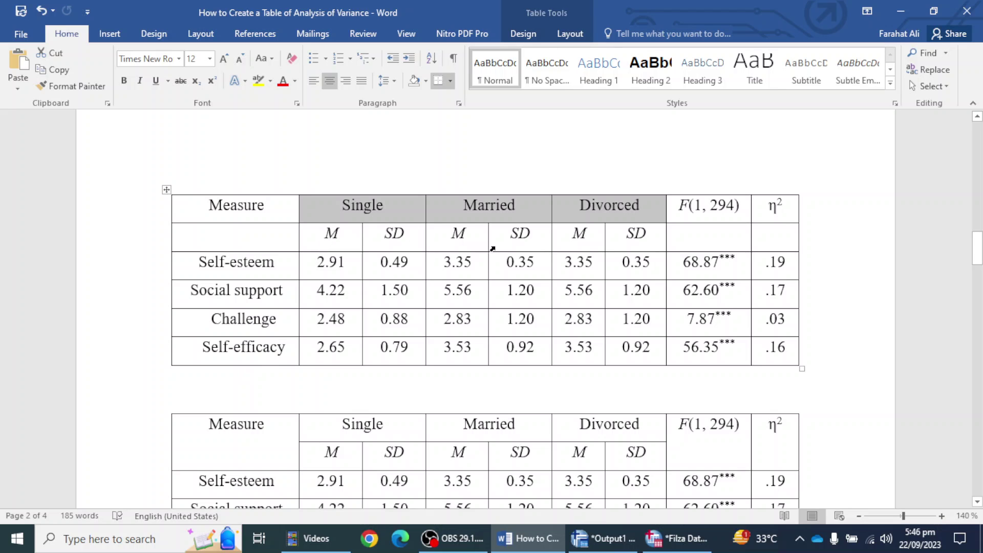
{"action": "left_click", "coordinate": [674, 542]}
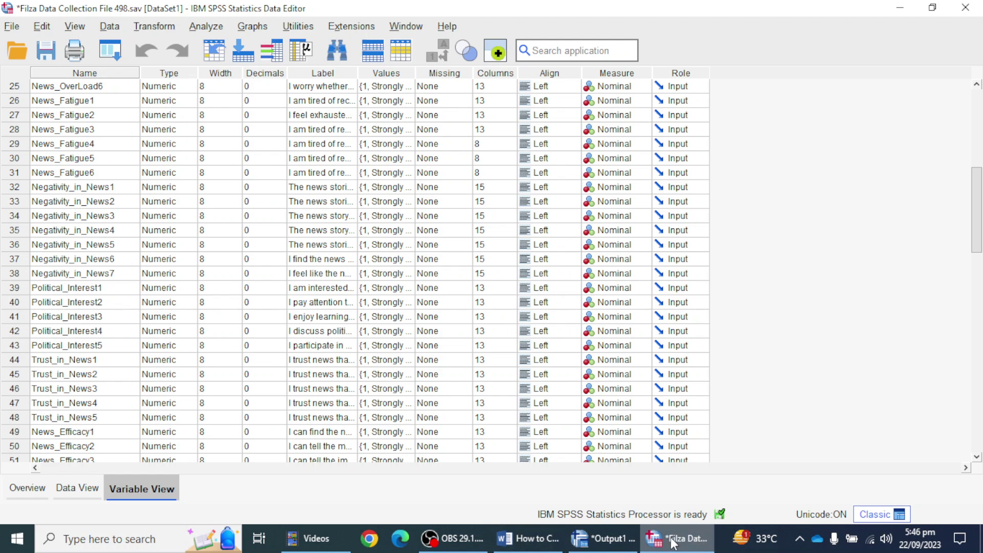
{"action": "left_click", "coordinate": [609, 545]}
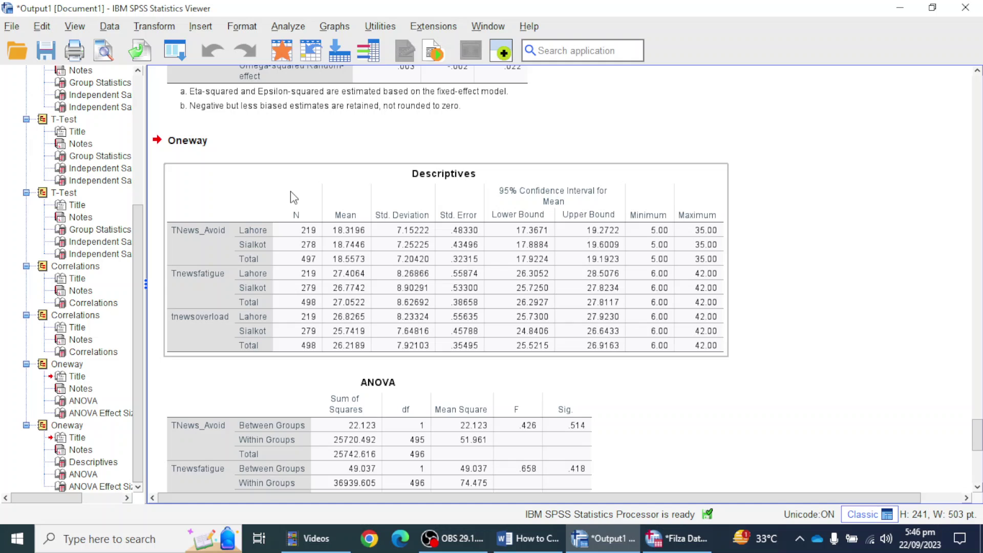
{"action": "left_click", "coordinate": [532, 544]}
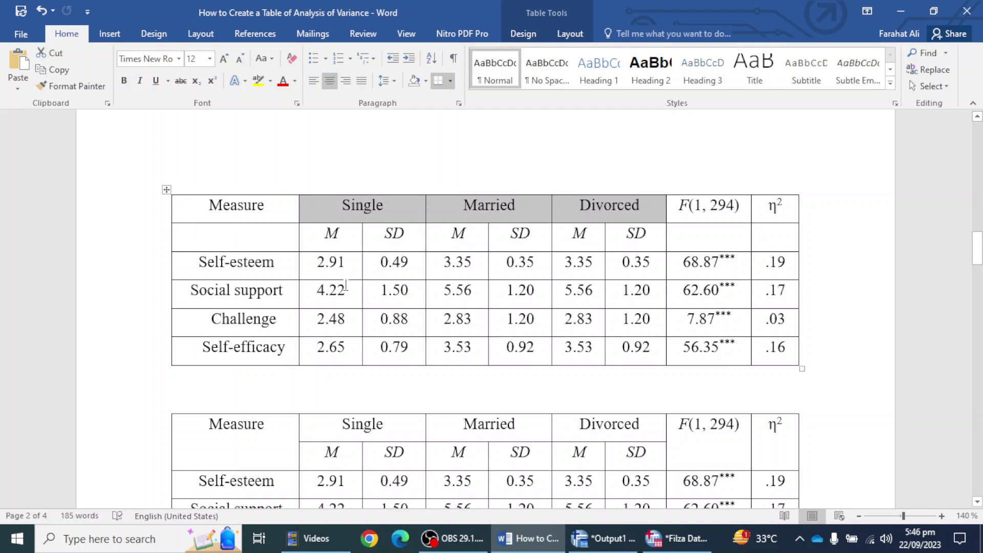
{"action": "left_click_drag", "start_coordinate": [199, 262], "coordinate": [629, 257]}
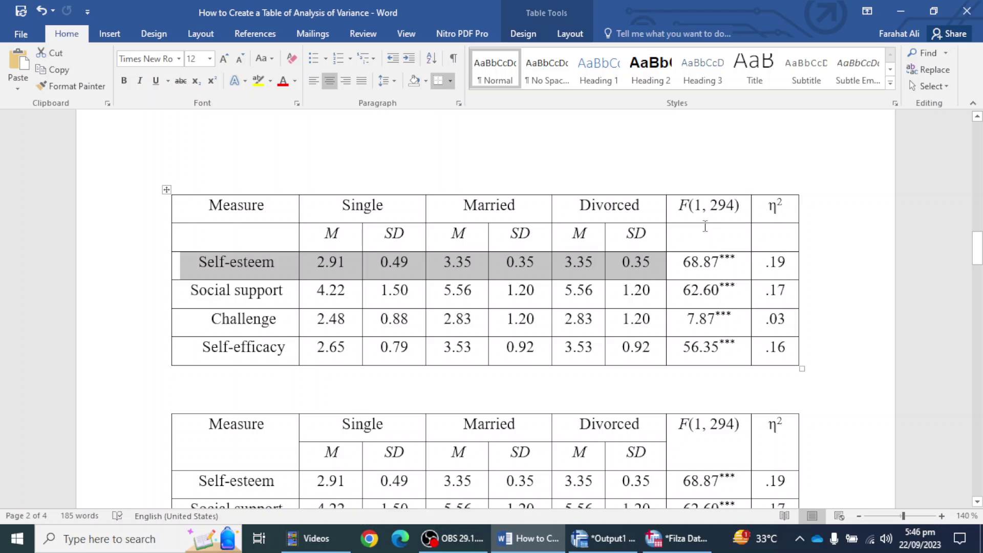
- Look up TNews_Avoid's degrees of freedom in the SPSS ANOVA output and change the first Word table's F heading to F(1, 495)
{"action": "left_click", "coordinate": [634, 535]}
{"action": "scroll", "coordinate": [509, 321], "scroll_direction": "down", "scroll_amount": 5}
{"action": "left_click", "coordinate": [407, 151]}
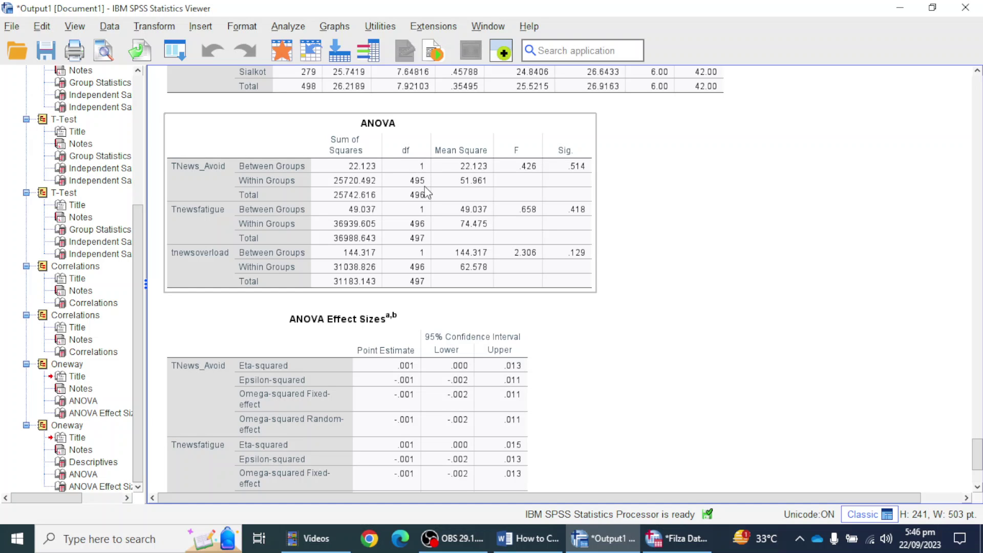
{"action": "left_click", "coordinate": [533, 538]}
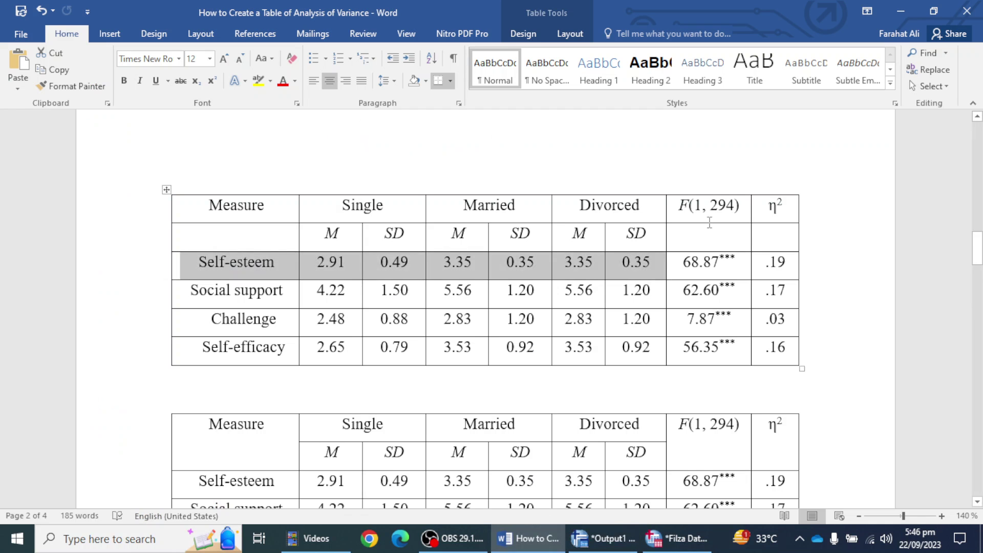
{"action": "left_click", "coordinate": [733, 205]}
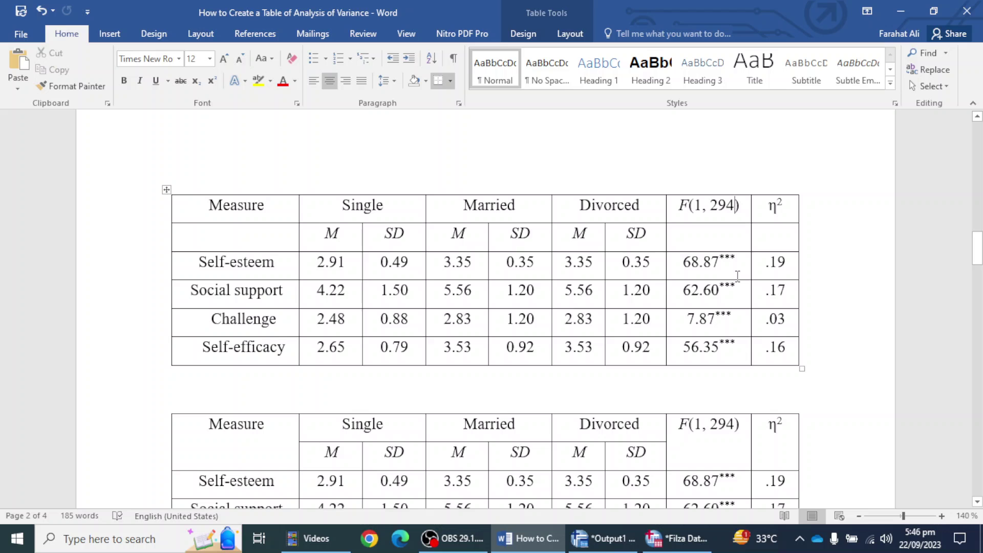
{"action": "key", "text": "BackSpace"}
{"action": "key", "text": "BackSpace"}
{"action": "key", "text": "BackSpace"}
{"action": "type", "text": "495"}
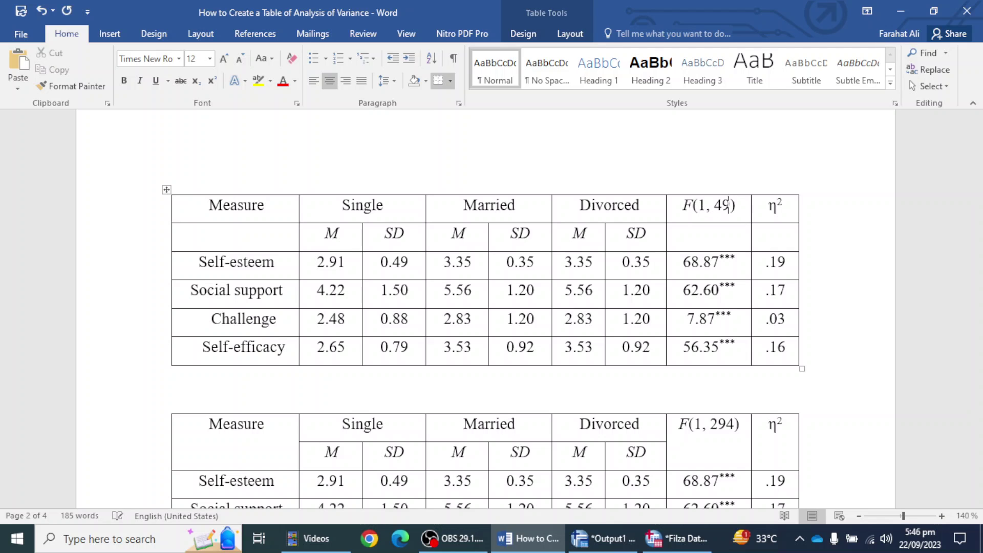
- Recheck TNews_Avoid's within-groups and total degrees of freedom in the SPSS ANOVA table, and return to the Word document
{"action": "left_click", "coordinate": [654, 548]}
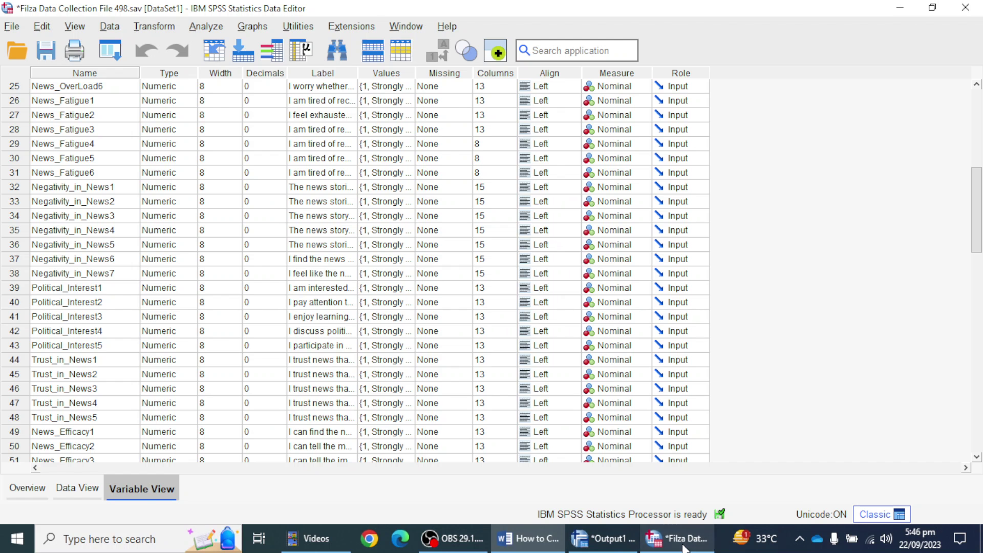
{"action": "left_click", "coordinate": [605, 539]}
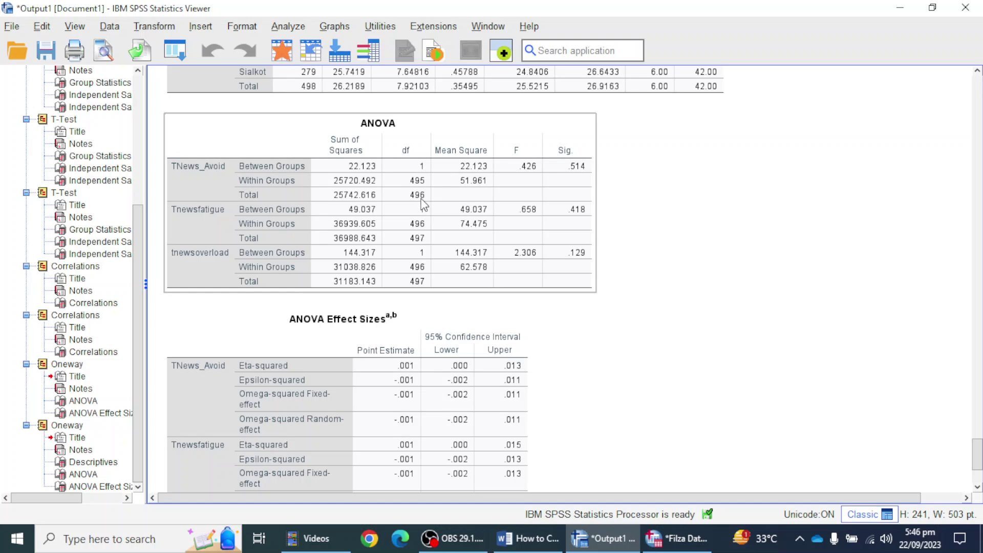
{"action": "left_click_drag", "start_coordinate": [418, 192], "coordinate": [530, 539]}
{"action": "left_click", "coordinate": [530, 539]}
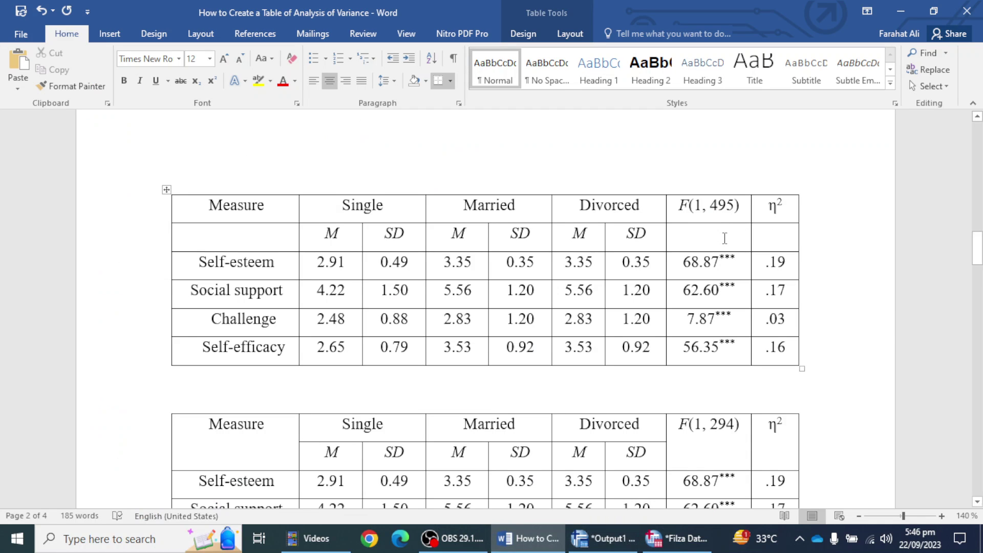
- Replace the Self-esteem F value in the first Word table with .426, copied from TNews_Avoid's F value in the SPSS ANOVA output
{"action": "scroll", "coordinate": [708, 243], "scroll_direction": "down", "scroll_amount": 3}
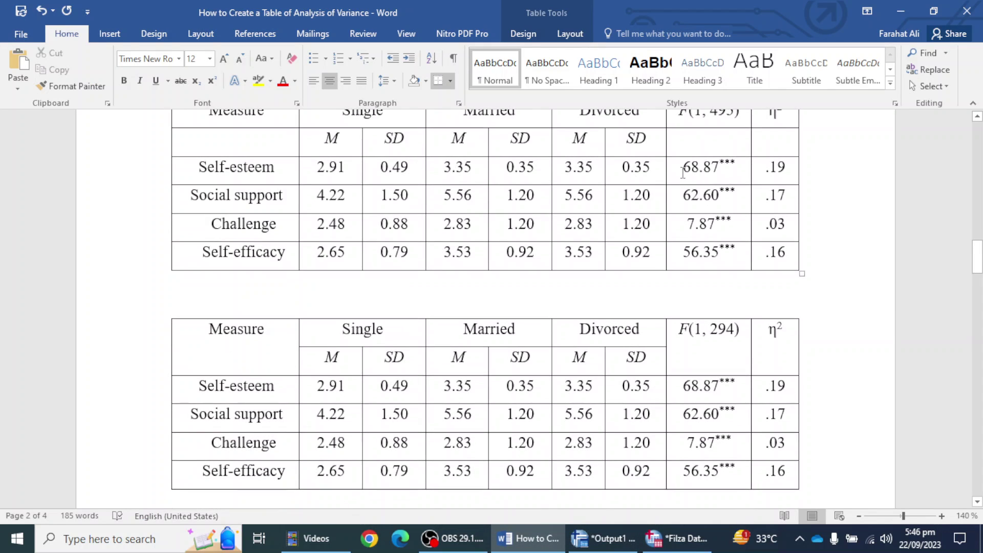
{"action": "left_click_drag", "start_coordinate": [683, 174], "coordinate": [601, 490]}
{"action": "left_click", "coordinate": [507, 179]}
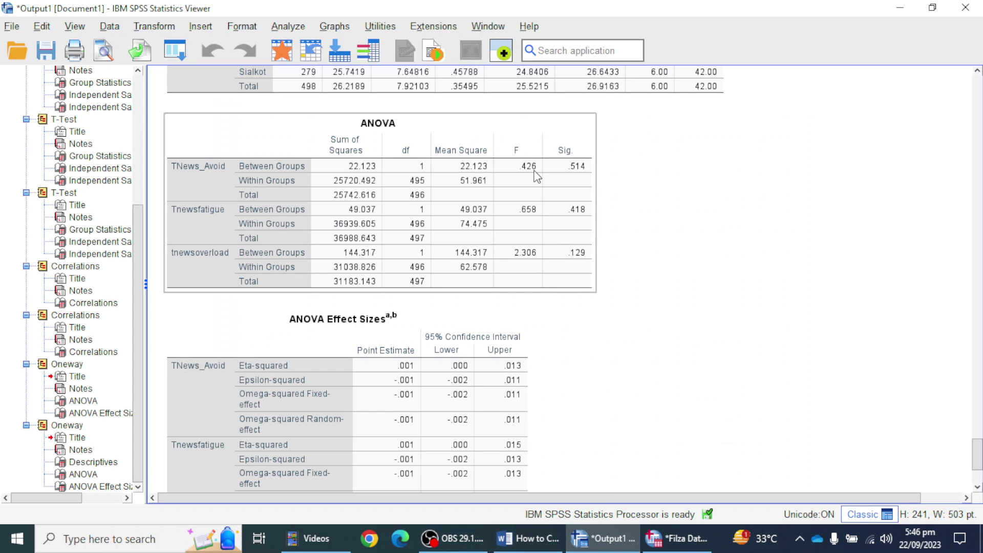
{"action": "left_click", "coordinate": [603, 539]}
{"action": "scroll", "coordinate": [735, 192], "scroll_direction": "up", "scroll_amount": 2}
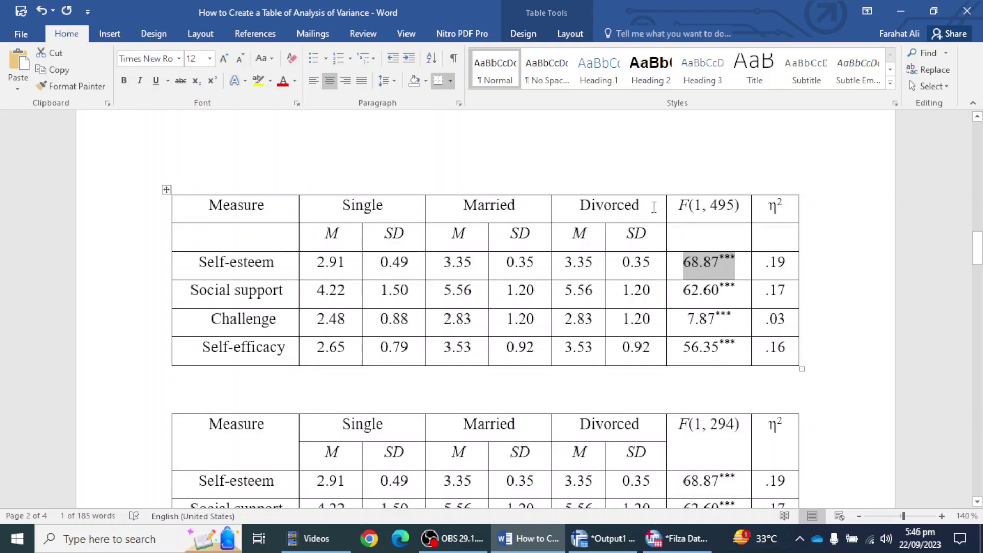
{"action": "left_click", "coordinate": [603, 538]}
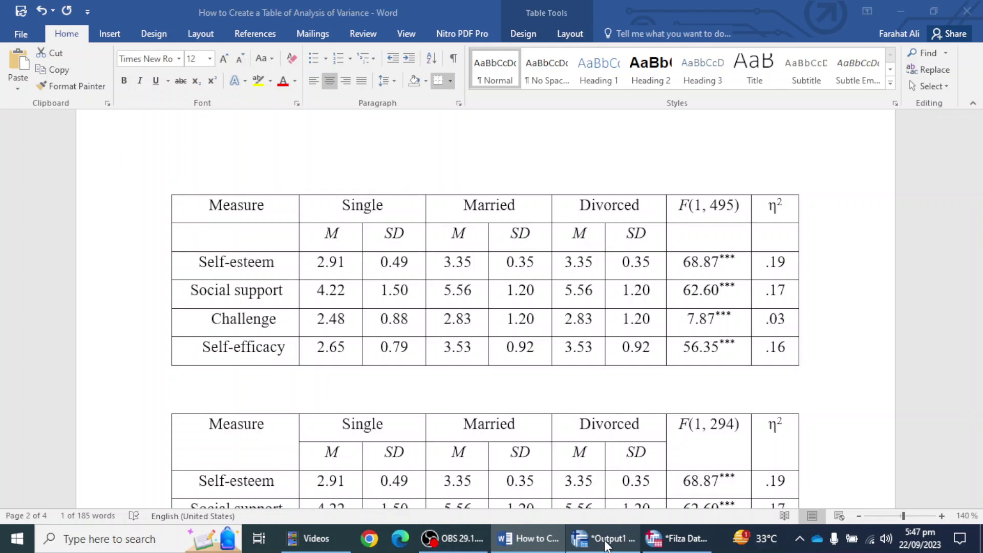
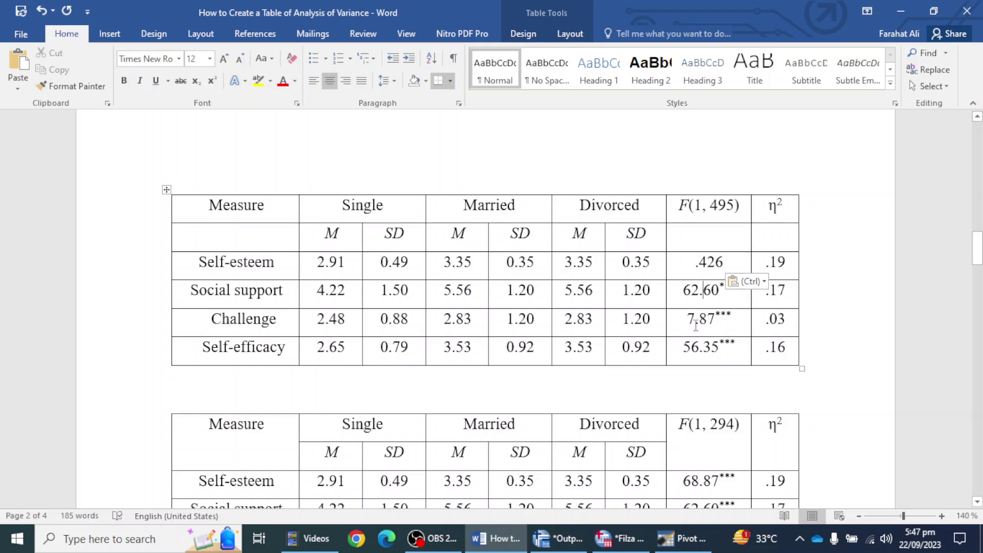
{"action": "left_click", "coordinate": [724, 287]}
{"action": "left_click", "coordinate": [722, 298]}
- Add the significance notes "P<.05" and "P<.001" on two separate lines beneath the first ANOVA table
{"action": "left_click", "coordinate": [263, 384]}
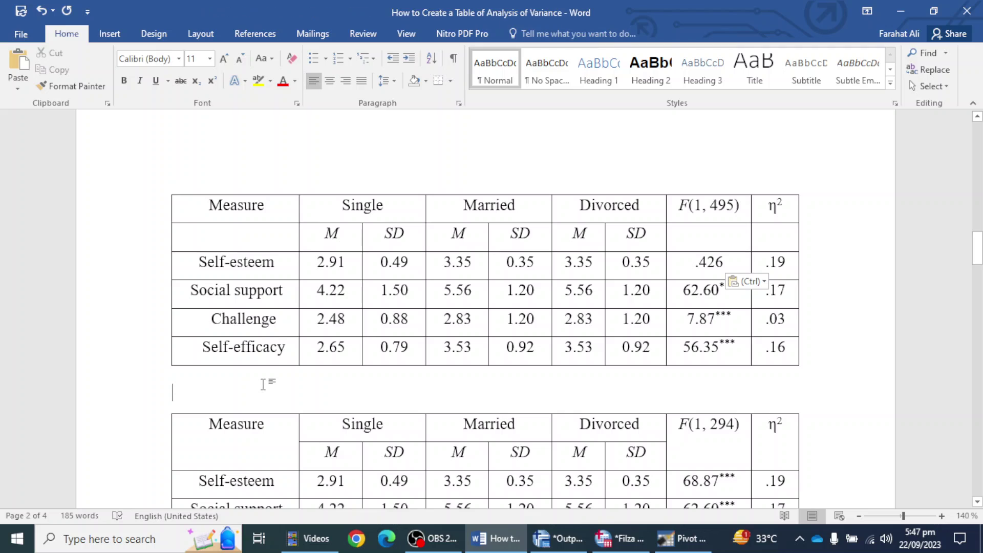
{"action": "type", "text": "p"}
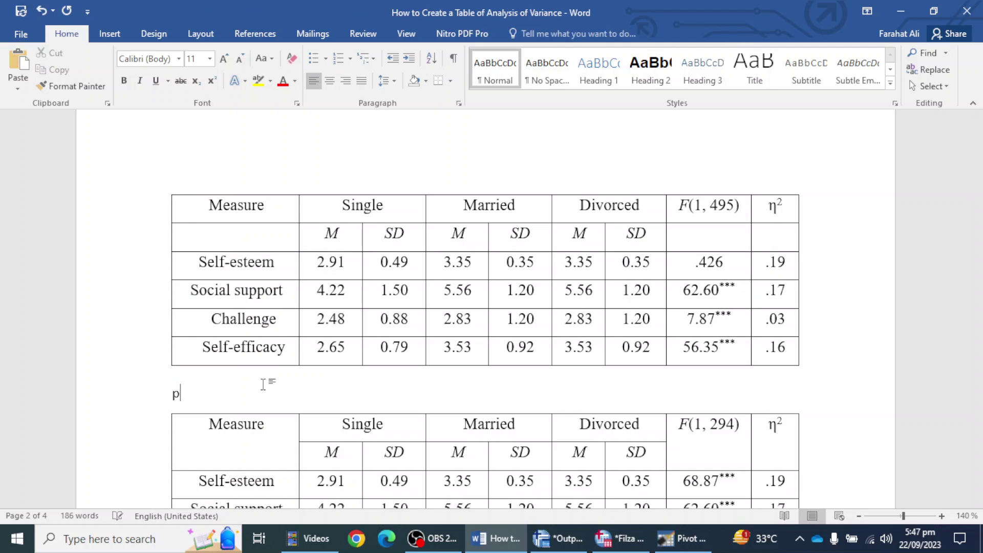
{"action": "type", "text": "<.0010"}
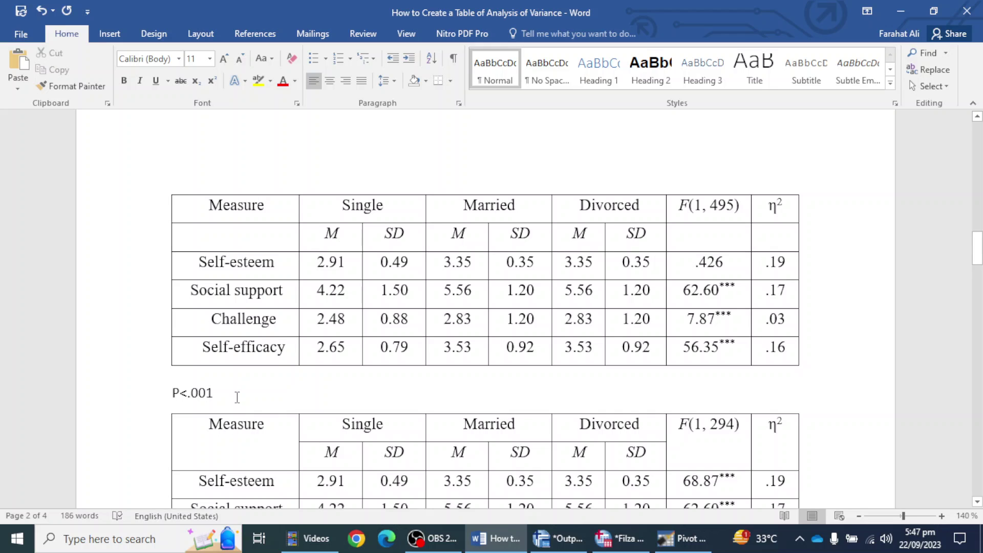
{"action": "left_click", "coordinate": [189, 381]}
{"action": "type", "text": "P"}
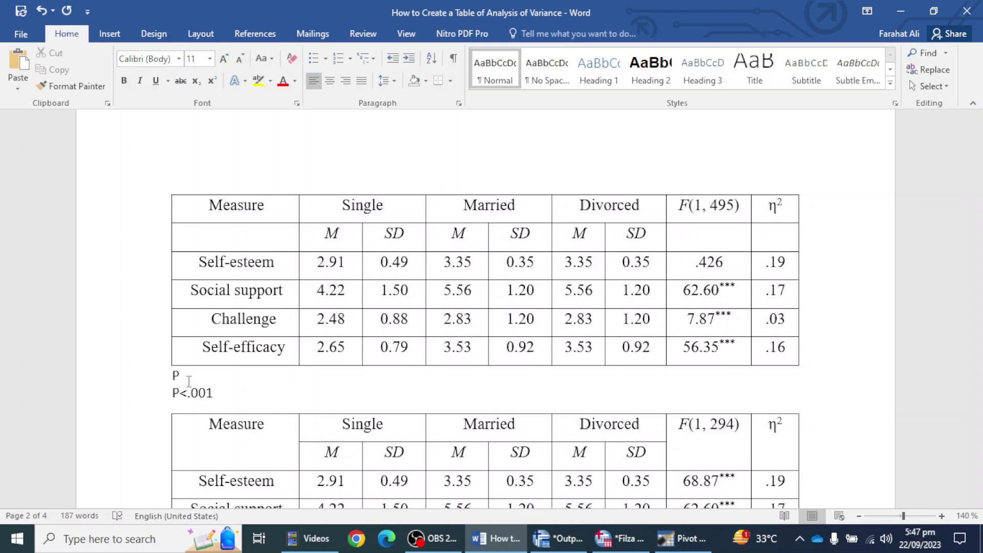
{"action": "type", "text": "<.05"}
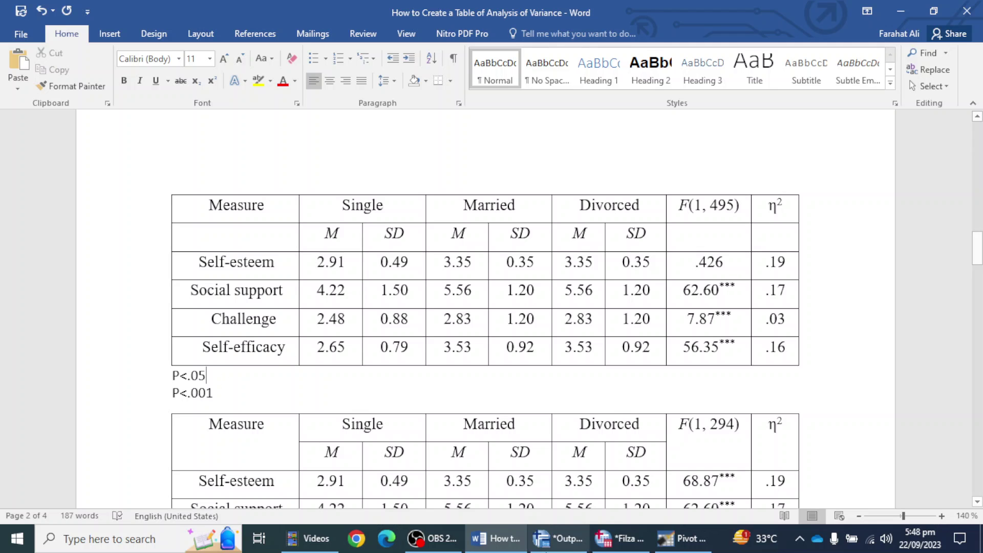
- Switch to the SPSS output to review the F and Sig. values in the ANOVA table, and return to Word
{"action": "left_click", "coordinate": [558, 538]}
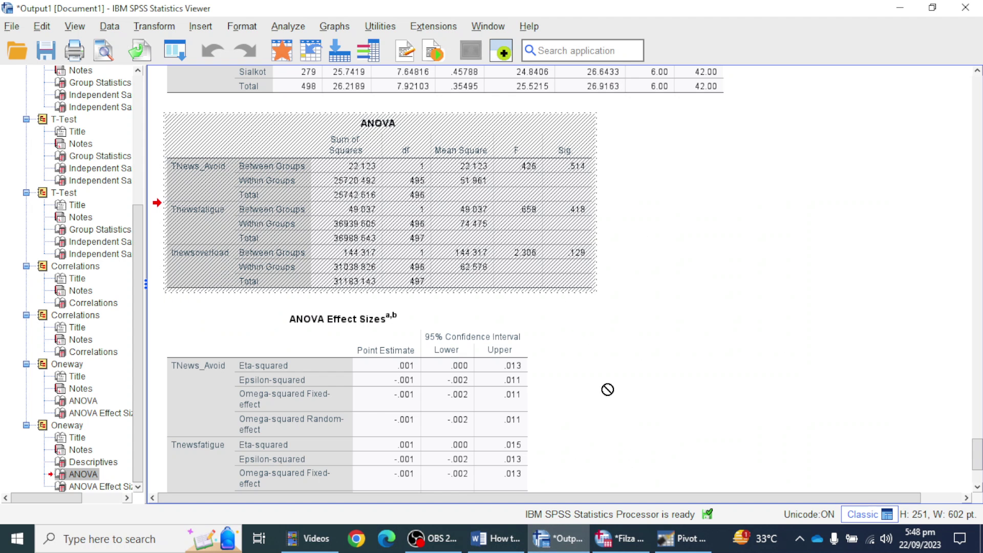
{"action": "left_click_drag", "start_coordinate": [563, 166], "coordinate": [243, 309]}
{"action": "left_click", "coordinate": [242, 309]}
{"action": "scroll", "coordinate": [486, 266], "scroll_direction": "up", "scroll_amount": 5}
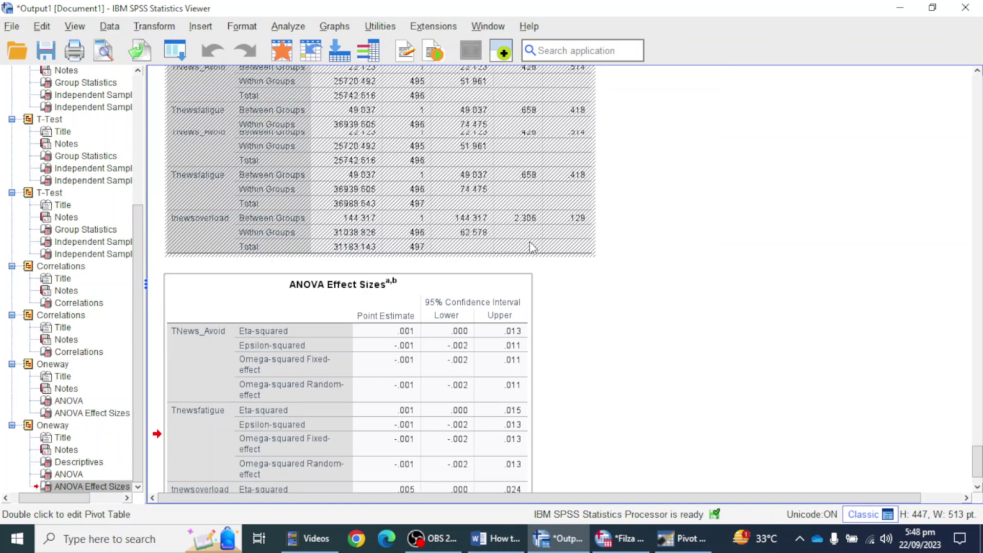
{"action": "left_click", "coordinate": [537, 211]}
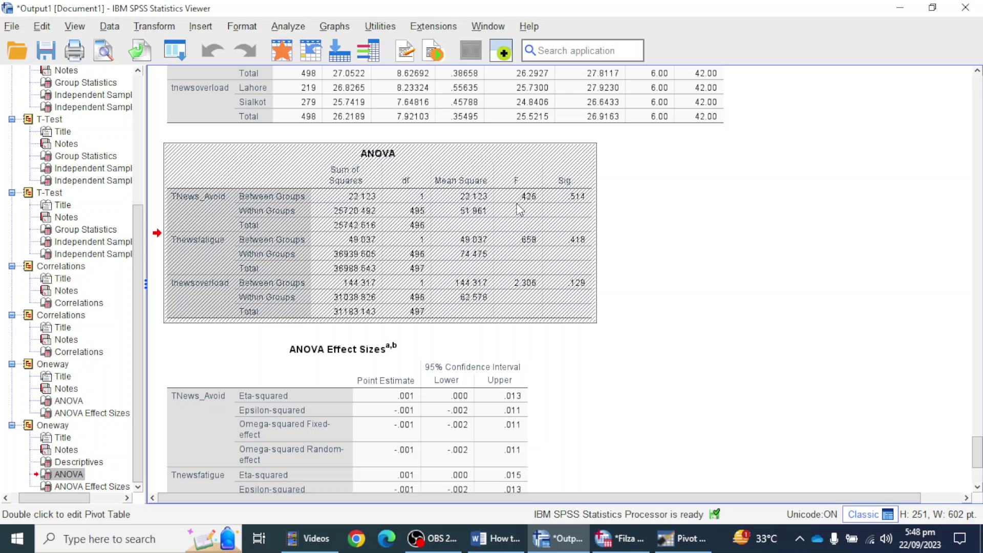
{"action": "mouse_move", "coordinate": [620, 538]}
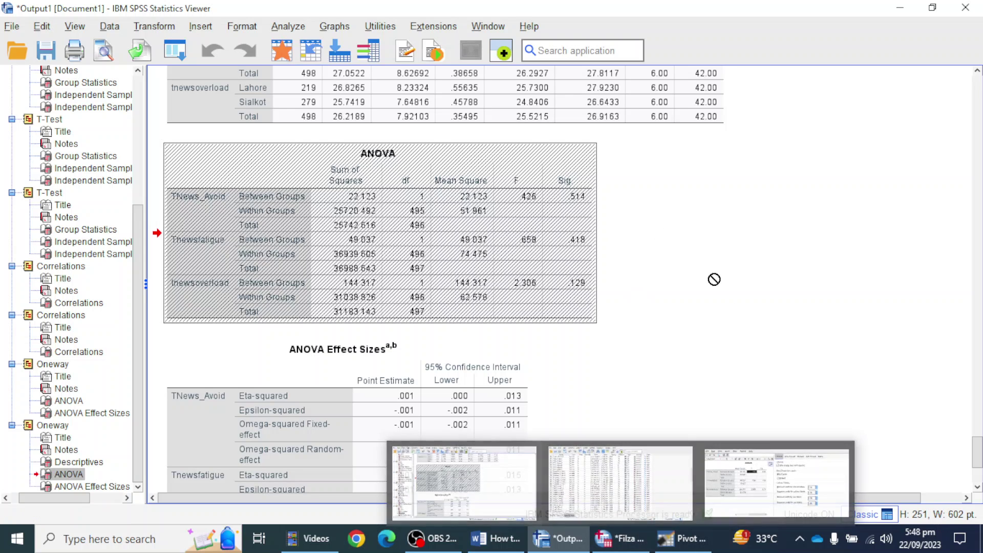
{"action": "left_click", "coordinate": [495, 538]}
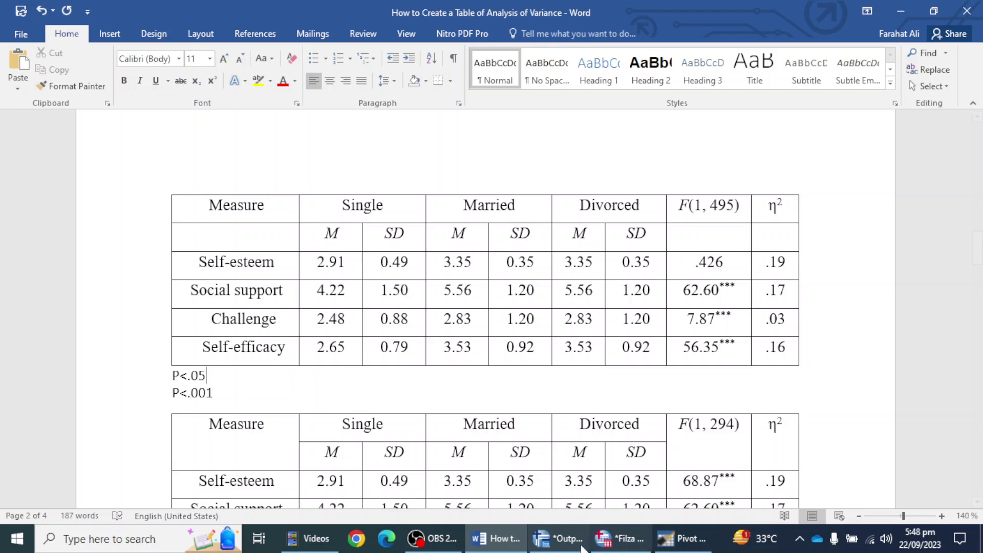
- Locate TNews_Avoid's Eta-squared point estimate in the SPSS ANOVA Effect Sizes table and highlight the Self-esteem row's η² value in Word
{"action": "left_click", "coordinate": [557, 538]}
{"action": "left_click", "coordinate": [295, 367]}
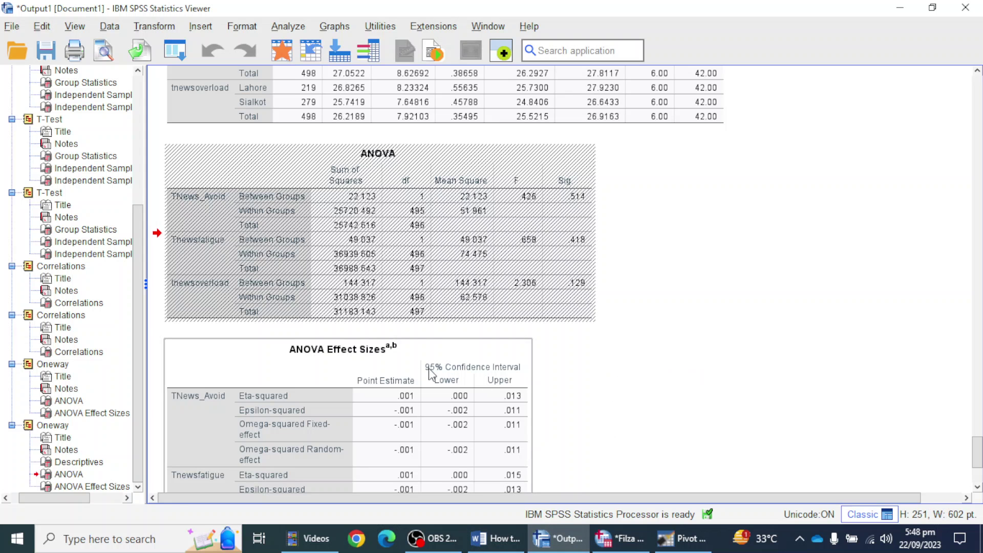
{"action": "scroll", "coordinate": [288, 367], "scroll_direction": "down", "scroll_amount": 3}
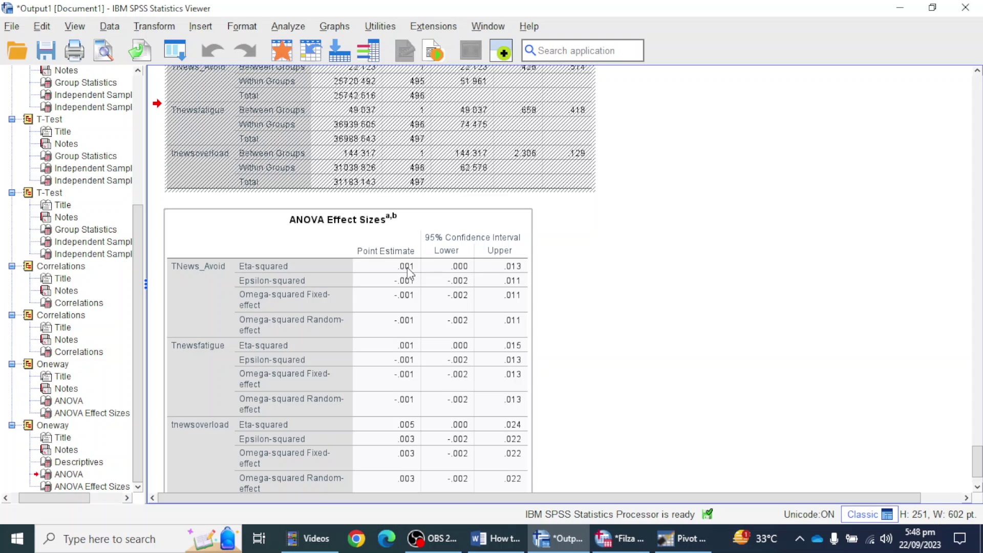
{"action": "left_click", "coordinate": [508, 537]}
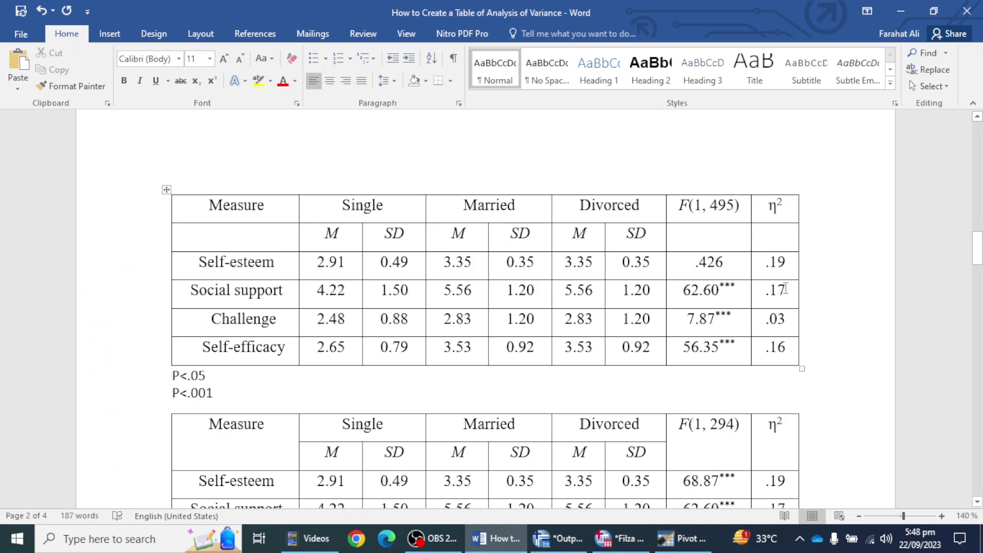
{"action": "double_click", "coordinate": [772, 265]}
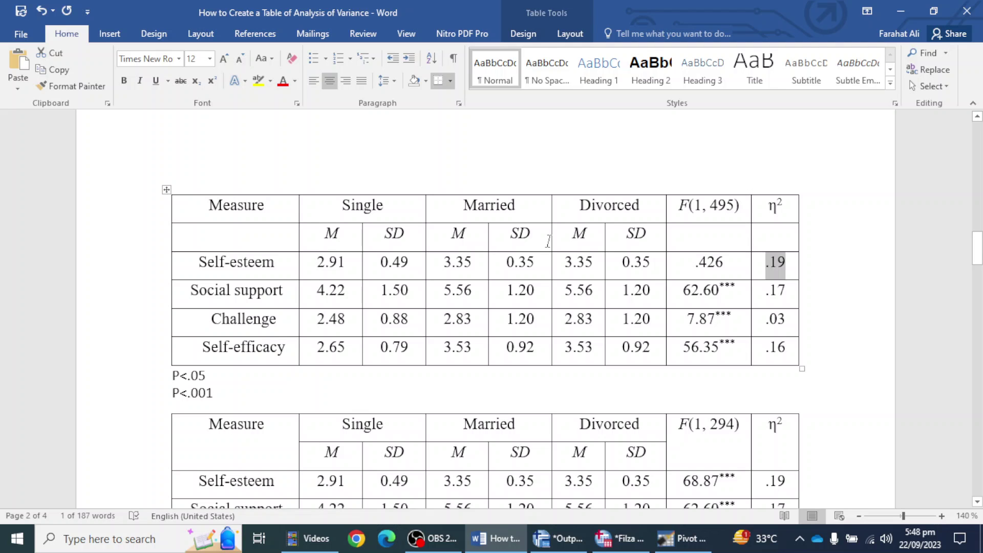
- Merge the Measure heading cell with the blank cell below it in the first ANOVA table
{"action": "scroll", "coordinate": [457, 237], "scroll_direction": "down", "scroll_amount": 3}
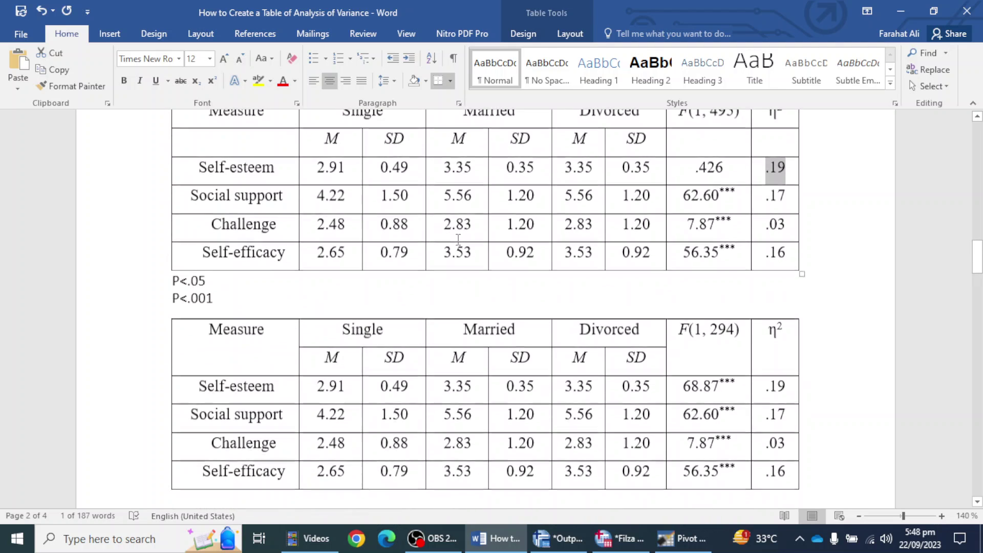
{"action": "scroll", "coordinate": [453, 232], "scroll_direction": "down", "scroll_amount": 1}
{"action": "scroll", "coordinate": [359, 221], "scroll_direction": "up", "scroll_amount": 7}
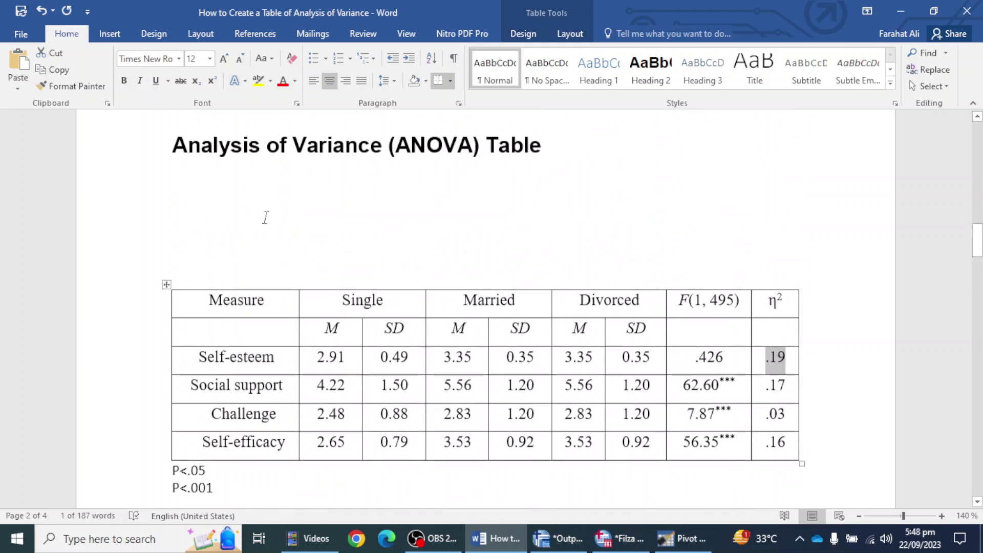
{"action": "scroll", "coordinate": [256, 215], "scroll_direction": "down", "scroll_amount": 3}
{"action": "left_click_drag", "start_coordinate": [229, 215], "coordinate": [233, 231]}
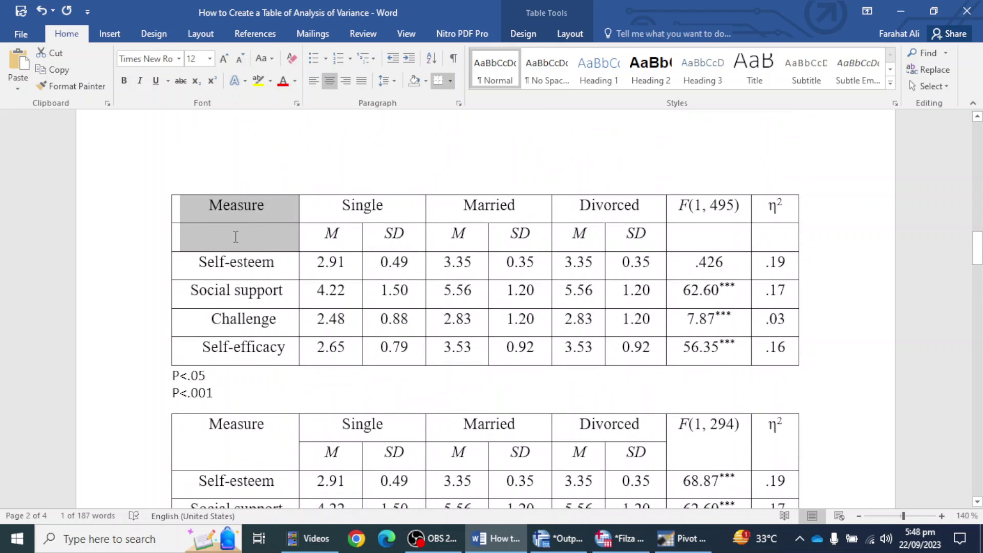
{"action": "right_click", "coordinate": [245, 221]}
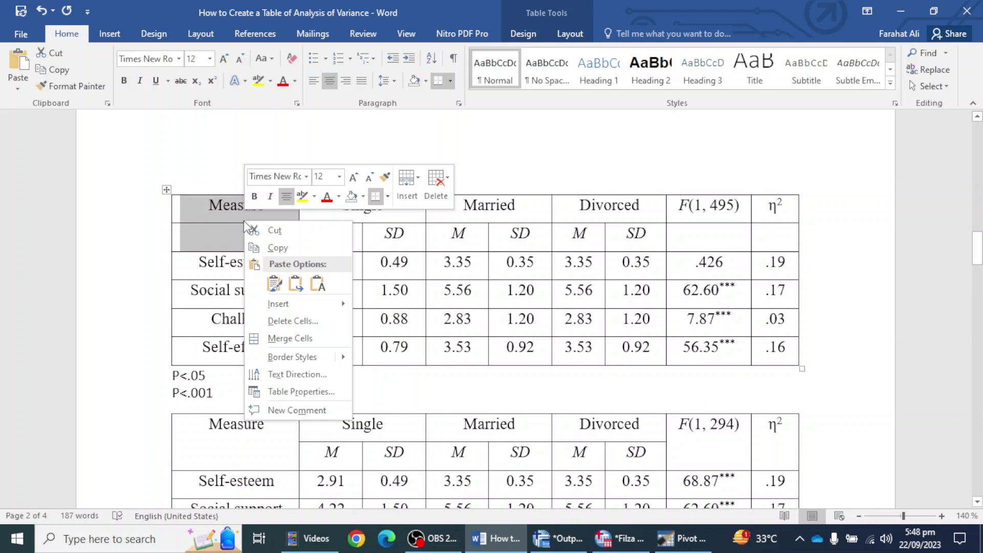
{"action": "left_click", "coordinate": [302, 339]}
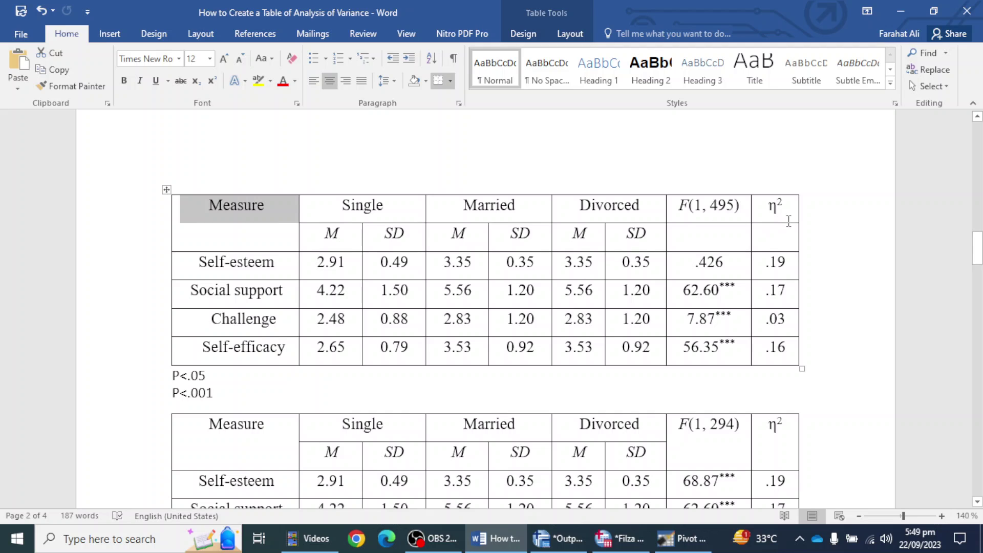
- Try to merge the F(1, 495) and η² heading cells together with the blank cells below them
{"action": "left_click_drag", "start_coordinate": [713, 221], "coordinate": [774, 232]}
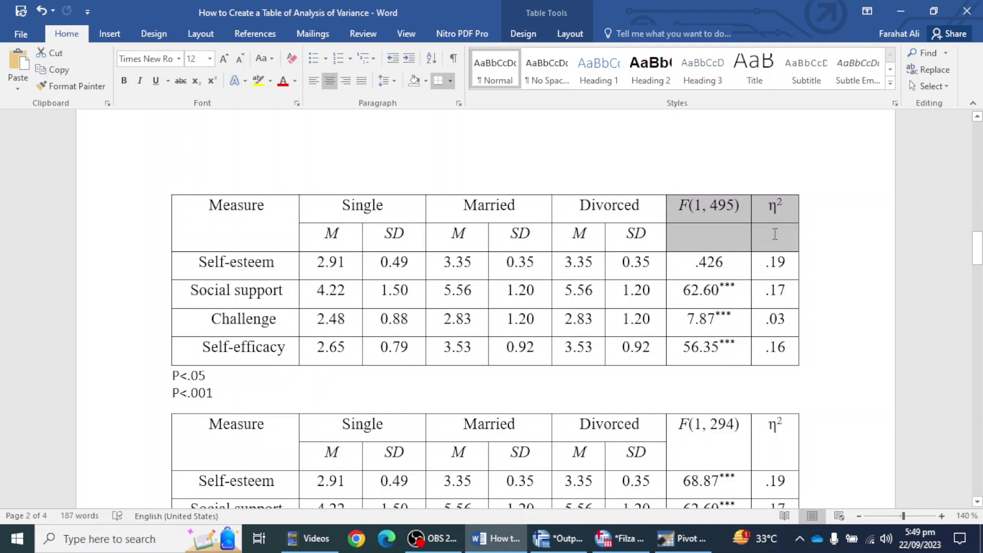
{"action": "right_click", "coordinate": [720, 236]}
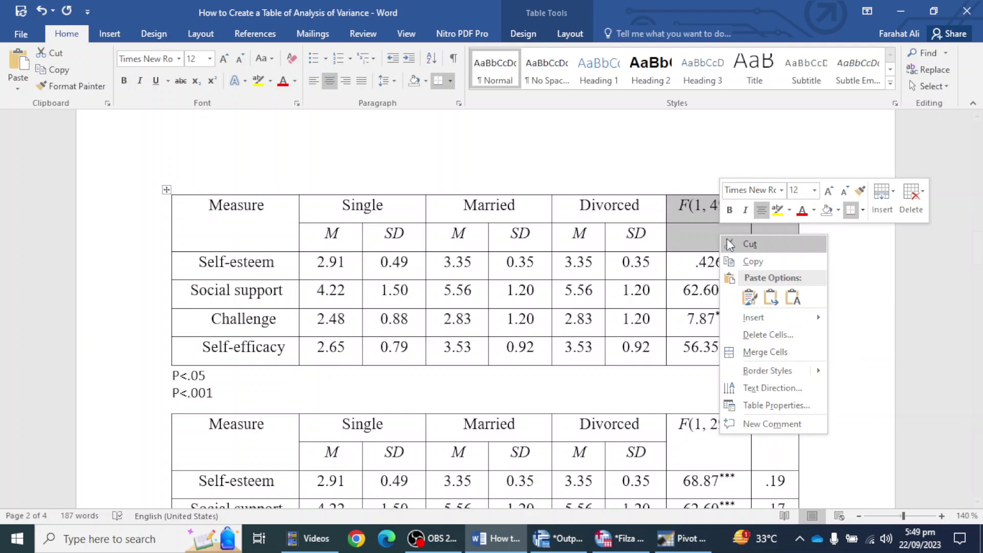
{"action": "left_click", "coordinate": [763, 353]}
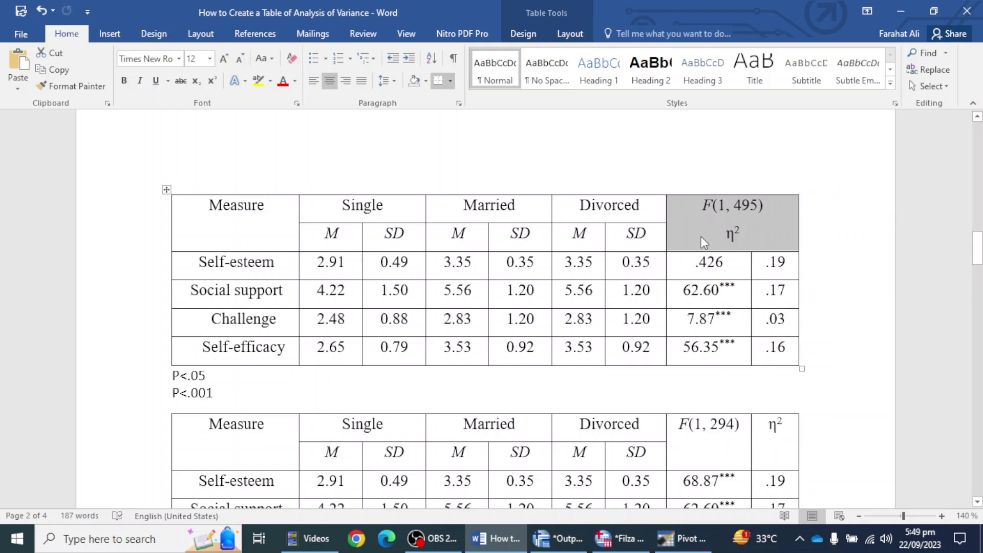
{"action": "key", "text": "ctrl+z"}
- Undo the combined heading merge, and merge the F(1, 495) and η² heading cells each with the blank cell below
{"action": "left_click_drag", "start_coordinate": [672, 205], "coordinate": [709, 228]}
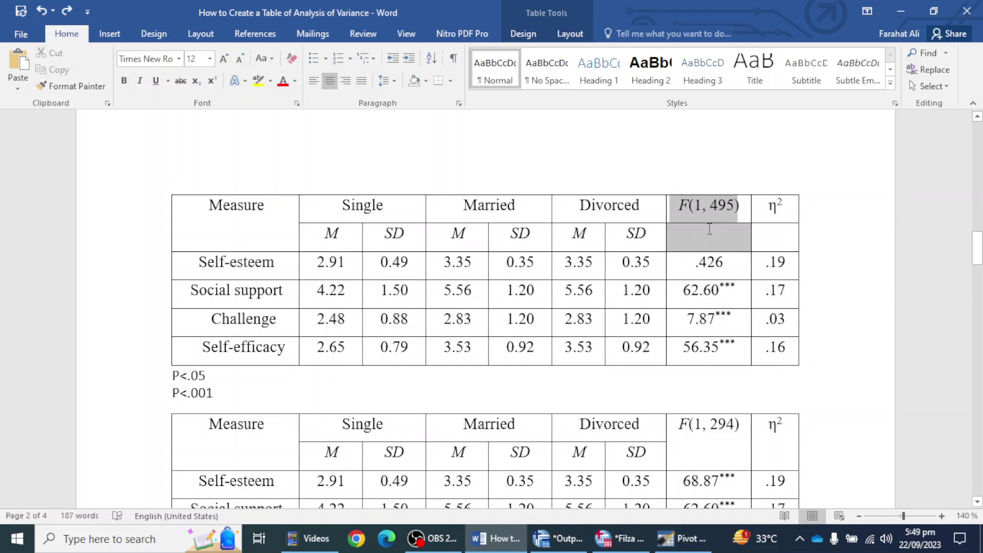
{"action": "right_click", "coordinate": [709, 232]}
{"action": "left_click", "coordinate": [763, 325]}
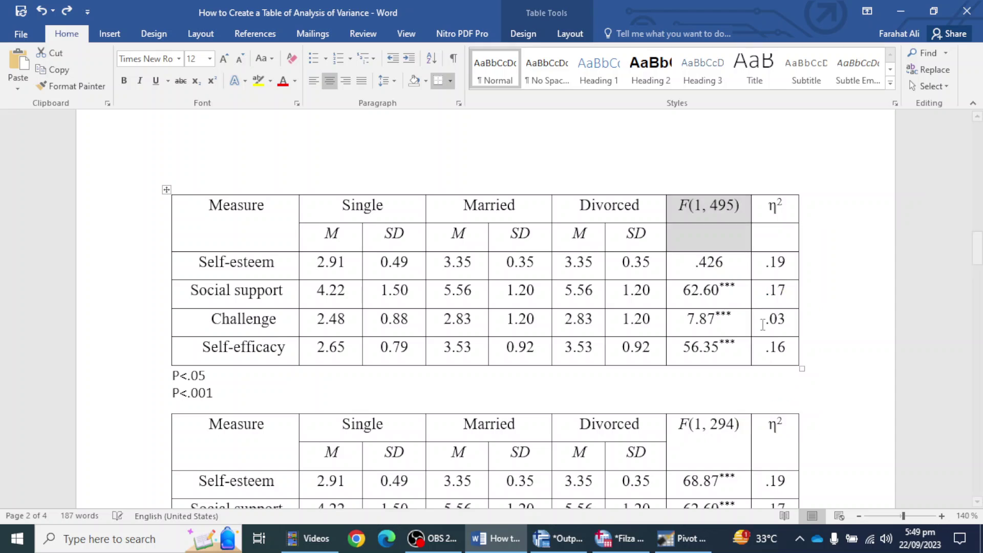
{"action": "left_click_drag", "start_coordinate": [766, 207], "coordinate": [773, 235]}
{"action": "right_click", "coordinate": [774, 235]}
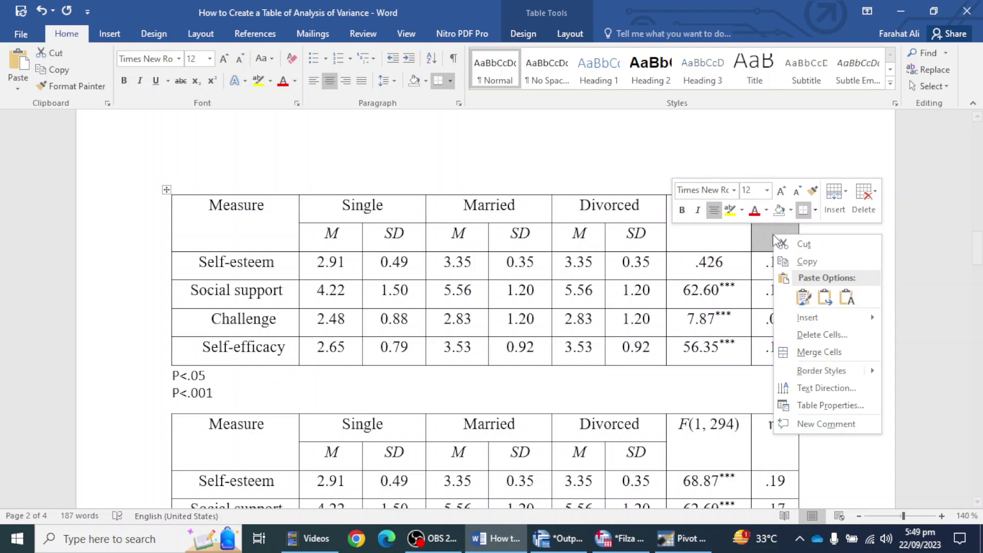
{"action": "left_click", "coordinate": [819, 351]}
- Remove all borders from the second ANOVA table, the one with the F(1, 294) heading
{"action": "scroll", "coordinate": [760, 313], "scroll_direction": "down", "scroll_amount": 3}
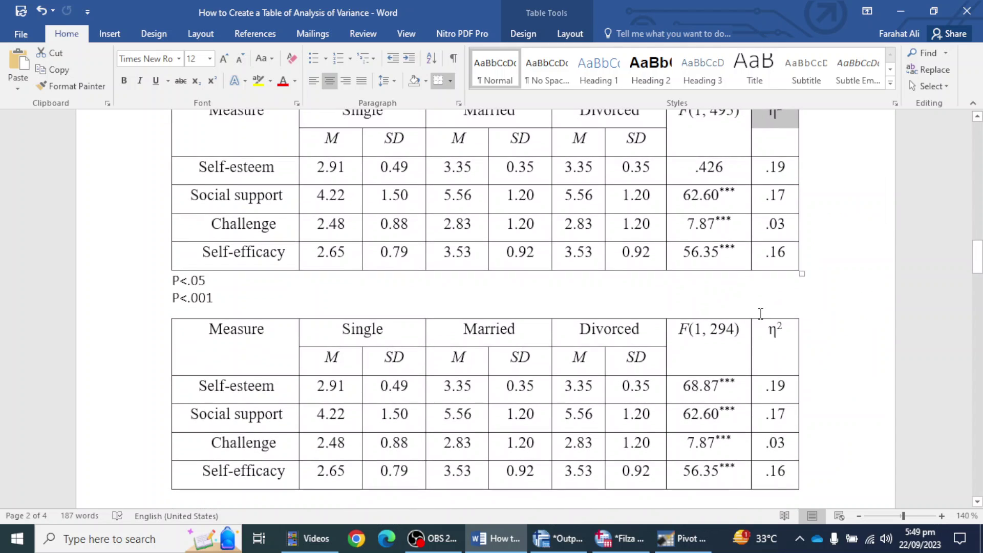
{"action": "scroll", "coordinate": [760, 313], "scroll_direction": "up", "scroll_amount": 4}
{"action": "scroll", "coordinate": [755, 314], "scroll_direction": "down", "scroll_amount": 9}
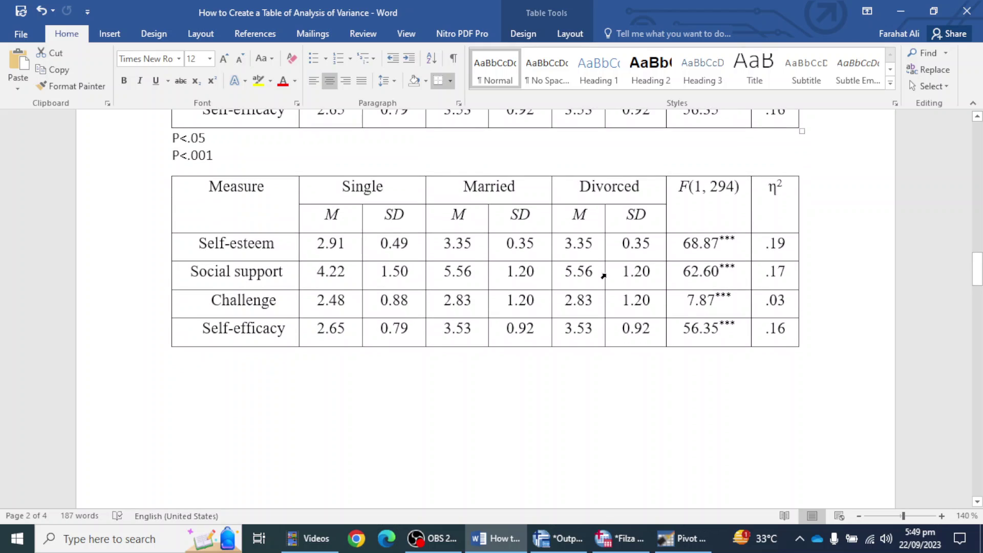
{"action": "scroll", "coordinate": [271, 192], "scroll_direction": "down", "scroll_amount": 10}
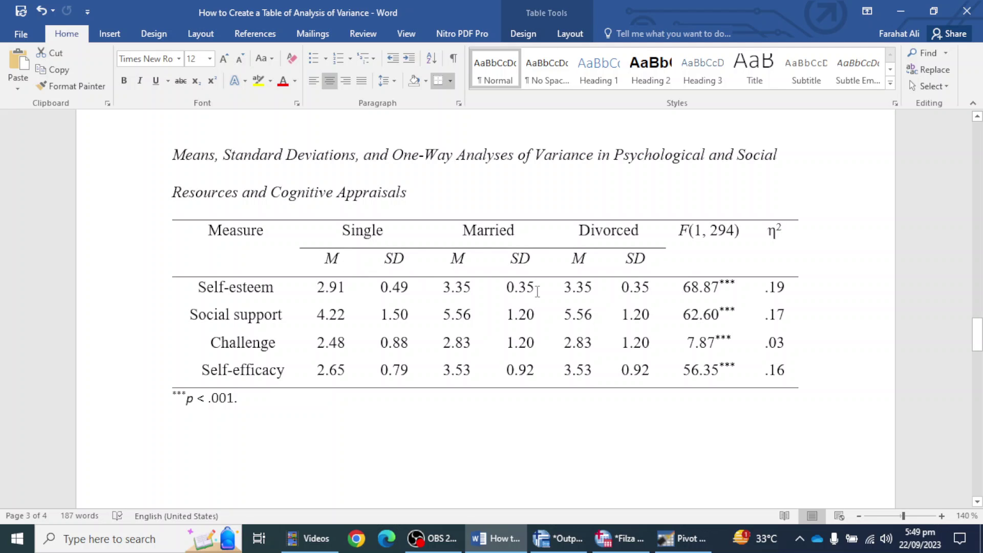
{"action": "scroll", "coordinate": [537, 291], "scroll_direction": "up", "scroll_amount": 10}
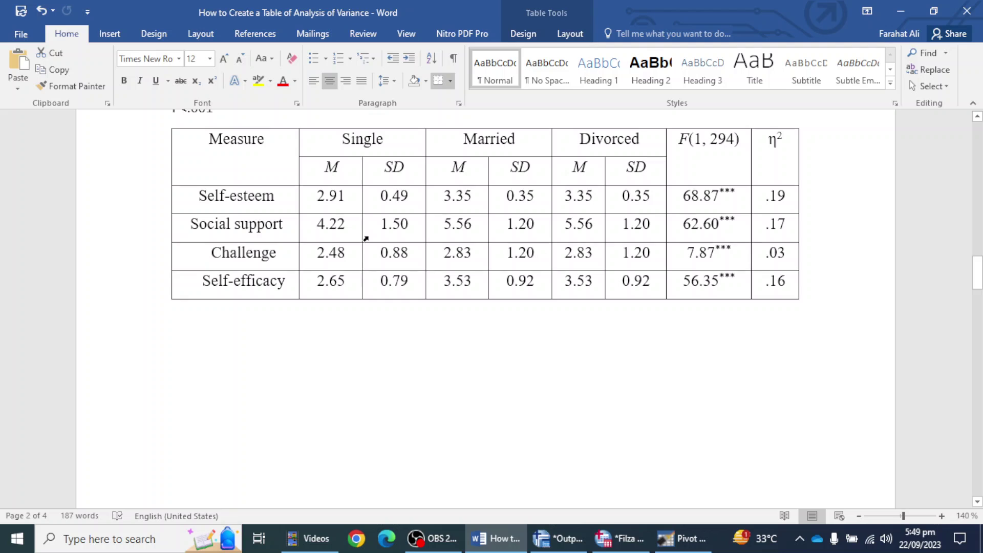
{"action": "scroll", "coordinate": [366, 238], "scroll_direction": "up", "scroll_amount": 2}
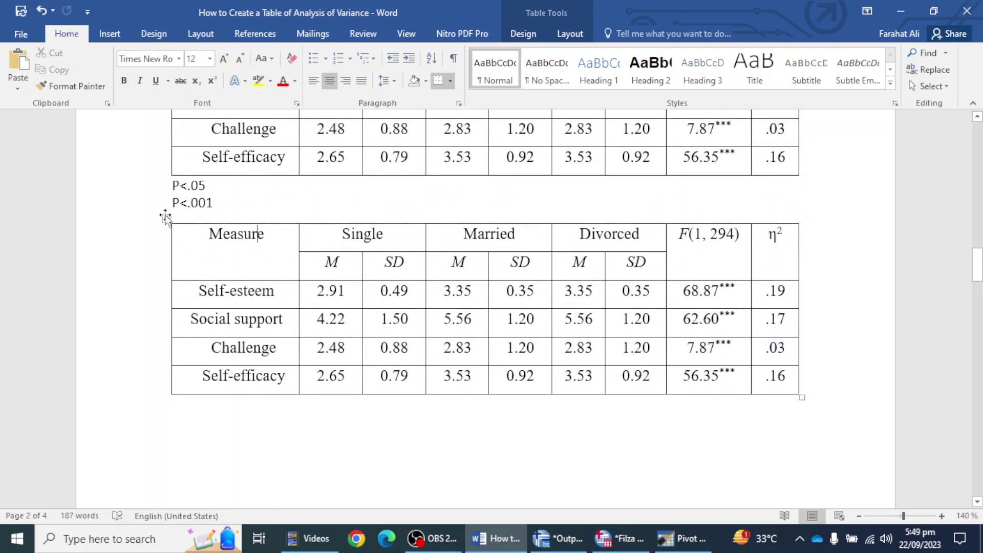
{"action": "left_click", "coordinate": [166, 218]}
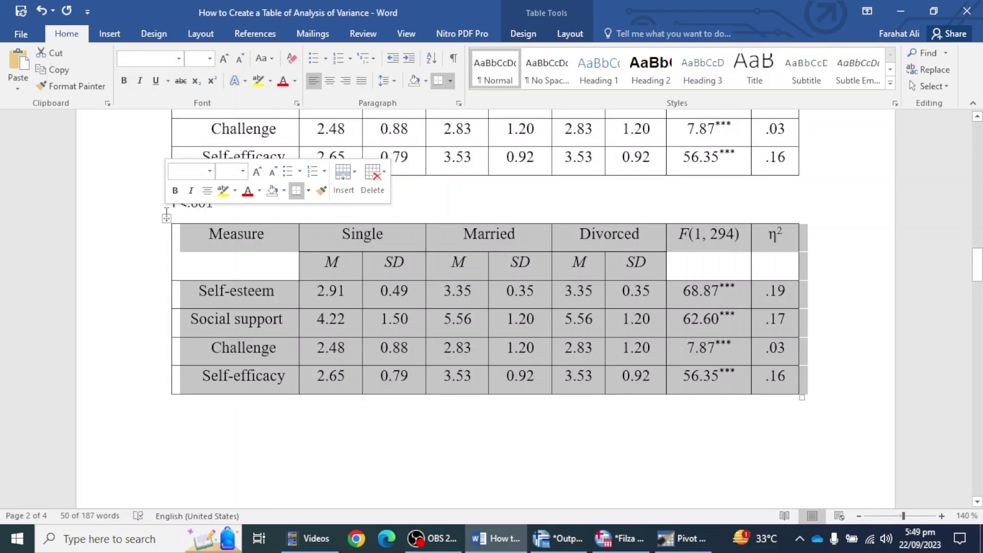
{"action": "left_click", "coordinate": [450, 82]}
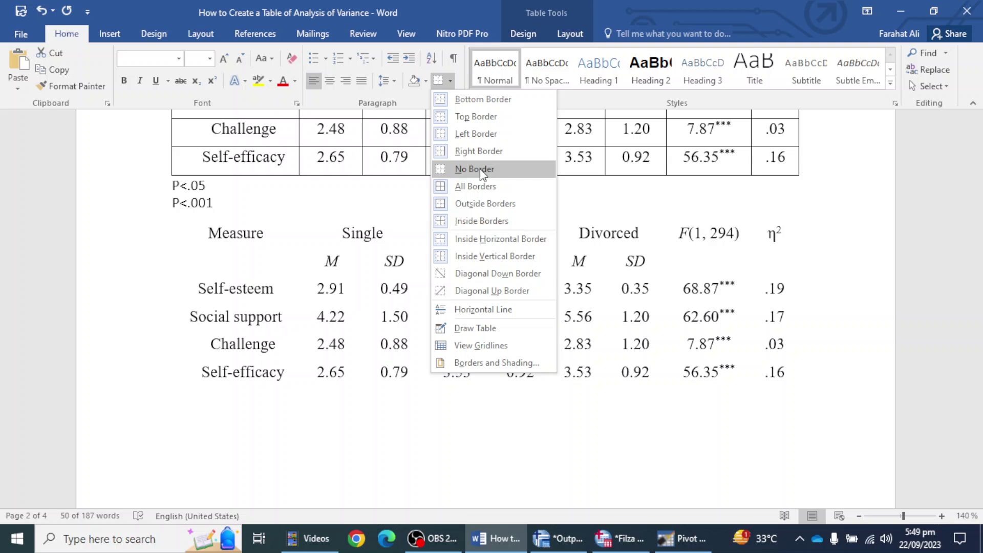
{"action": "left_click", "coordinate": [480, 168]}
- Add bottom and top borders to the first heading row of the borderless F(1, 294) table
{"action": "left_click_drag", "start_coordinate": [202, 233], "coordinate": [781, 237]}
{"action": "left_click", "coordinate": [450, 81]}
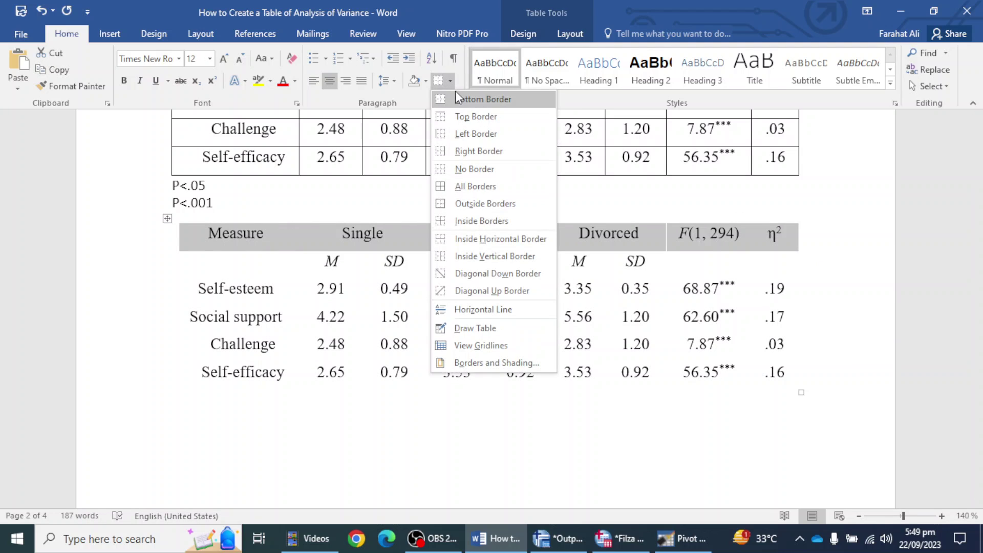
{"action": "left_click", "coordinate": [451, 81]}
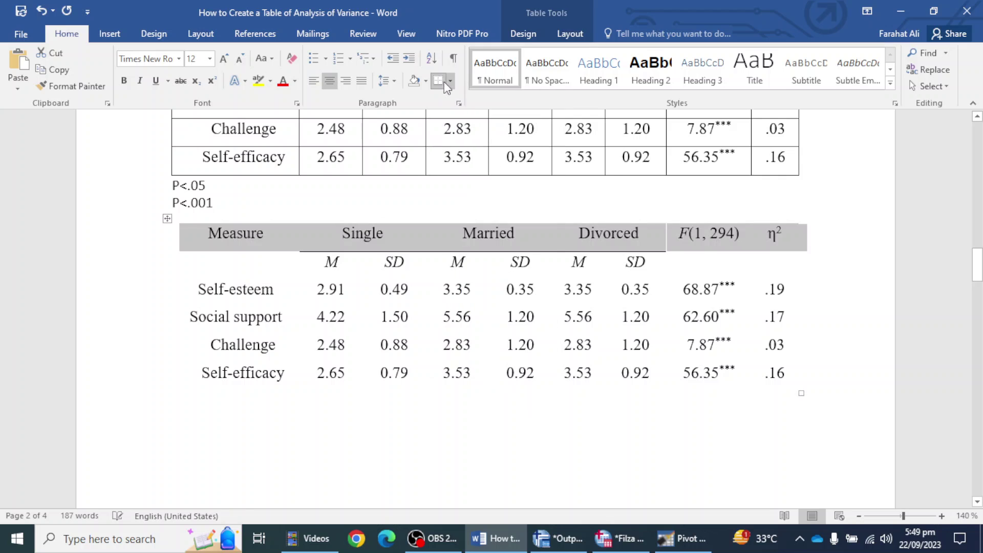
{"action": "left_click", "coordinate": [450, 81]}
{"action": "left_click", "coordinate": [476, 116]}
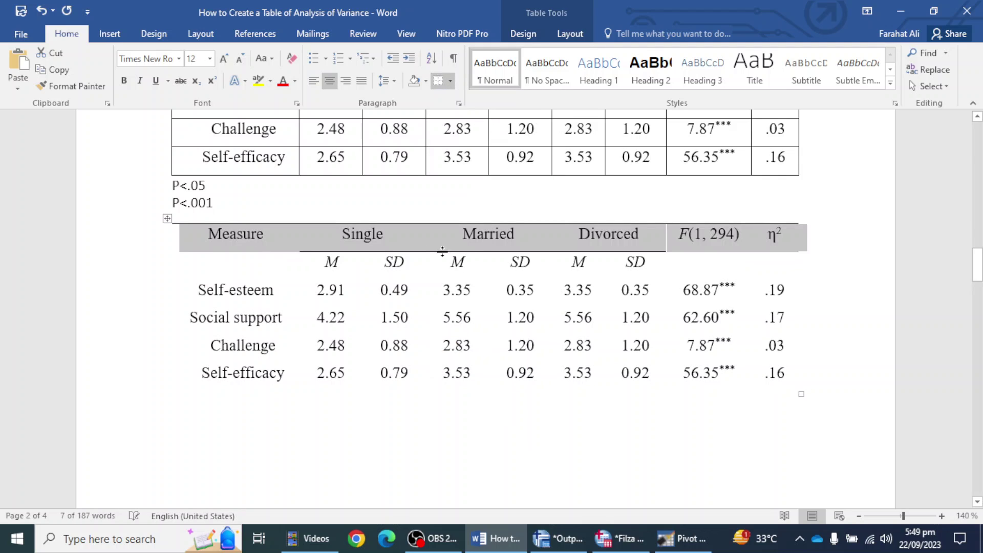
{"action": "left_click", "coordinate": [321, 263]}
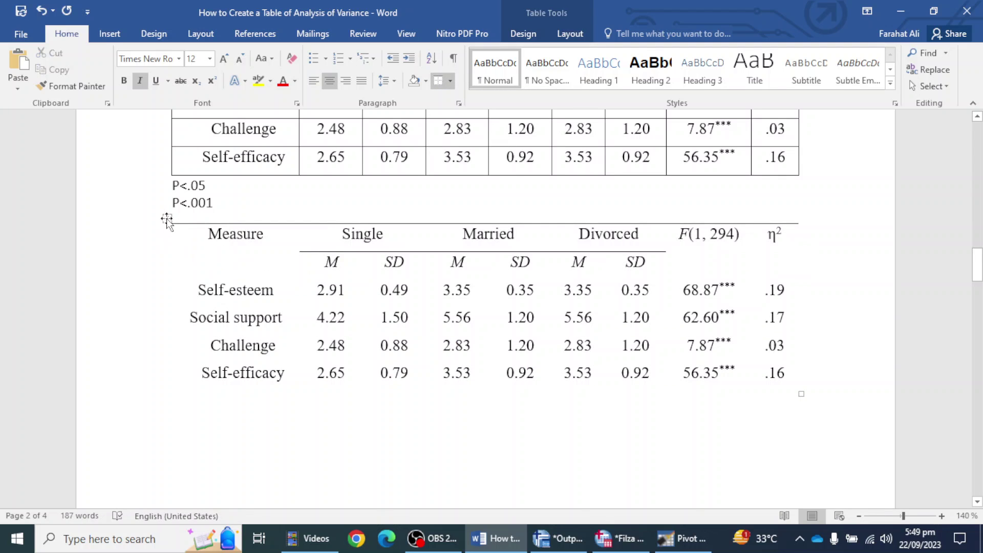
- Add a bottom border beneath the M and SD subheading row, including the Measure cell
{"action": "mouse_move", "coordinate": [190, 253]}
{"action": "left_mouse_down"}
{"action": "mouse_move", "coordinate": [405, 262]}
{"action": "mouse_move", "coordinate": [768, 246]}
{"action": "mouse_move", "coordinate": [771, 263]}
{"action": "mouse_move", "coordinate": [748, 279]}
{"action": "mouse_move", "coordinate": [661, 270]}
{"action": "mouse_move", "coordinate": [722, 261]}
{"action": "mouse_move", "coordinate": [768, 287]}
{"action": "mouse_move", "coordinate": [746, 273]}
{"action": "mouse_move", "coordinate": [666, 273]}
{"action": "left_mouse_up"}
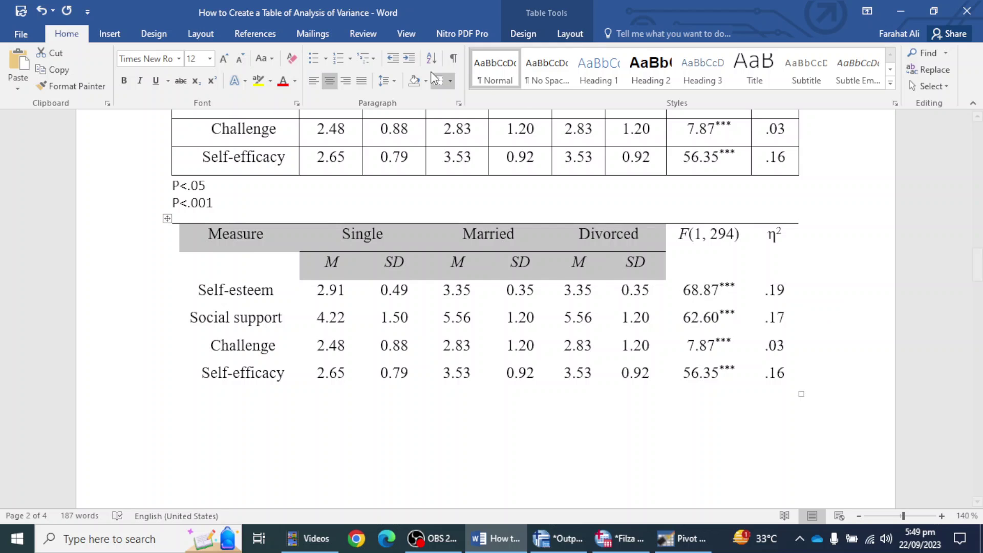
{"action": "left_click", "coordinate": [450, 81]}
{"action": "left_click", "coordinate": [465, 99]}
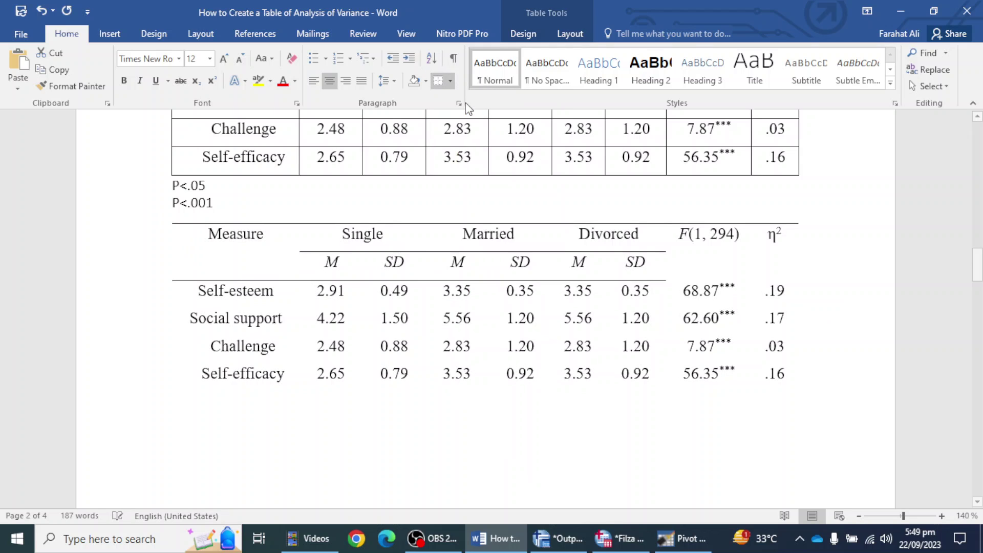
- Extend the heading's bottom border across the F(1, 294) and η² cells
{"action": "mouse_move", "coordinate": [677, 276]}
{"action": "left_mouse_down"}
{"action": "mouse_move", "coordinate": [680, 232]}
{"action": "mouse_move", "coordinate": [751, 257]}
{"action": "mouse_move", "coordinate": [757, 272]}
{"action": "mouse_move", "coordinate": [723, 279]}
{"action": "mouse_move", "coordinate": [705, 268]}
{"action": "left_mouse_up"}
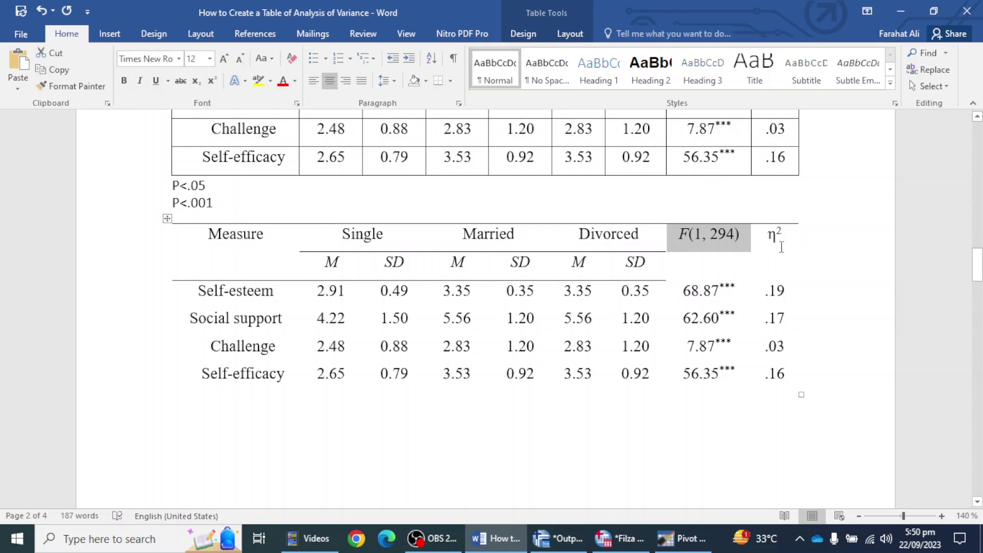
{"action": "mouse_move", "coordinate": [781, 248]}
{"action": "left_mouse_down"}
{"action": "mouse_move", "coordinate": [647, 262]}
{"action": "mouse_move", "coordinate": [728, 257]}
{"action": "mouse_move", "coordinate": [761, 283]}
{"action": "mouse_move", "coordinate": [777, 272]}
{"action": "mouse_move", "coordinate": [782, 290]}
{"action": "mouse_move", "coordinate": [783, 271]}
{"action": "left_mouse_up"}
{"action": "left_click", "coordinate": [441, 83]}
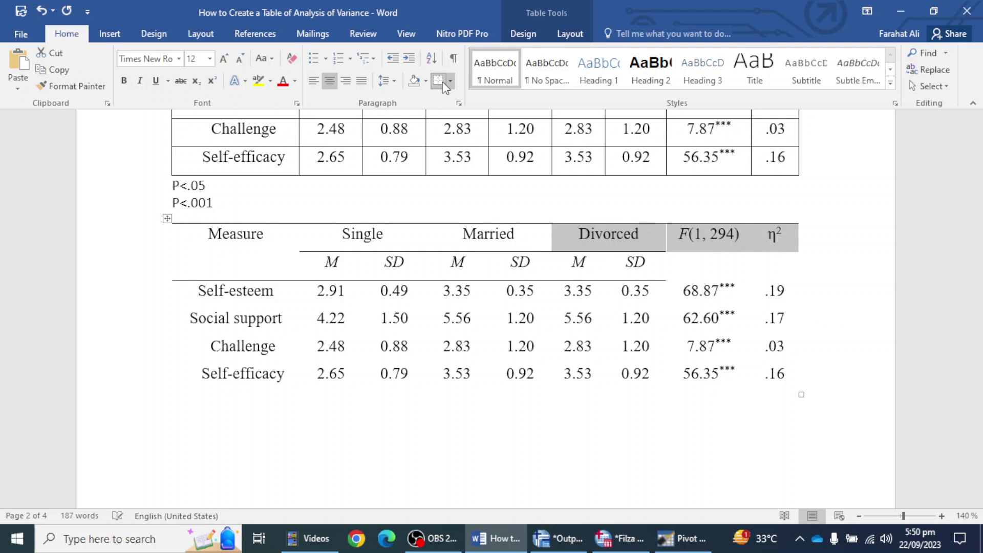
{"action": "left_click", "coordinate": [450, 83]}
{"action": "left_click", "coordinate": [459, 100]}
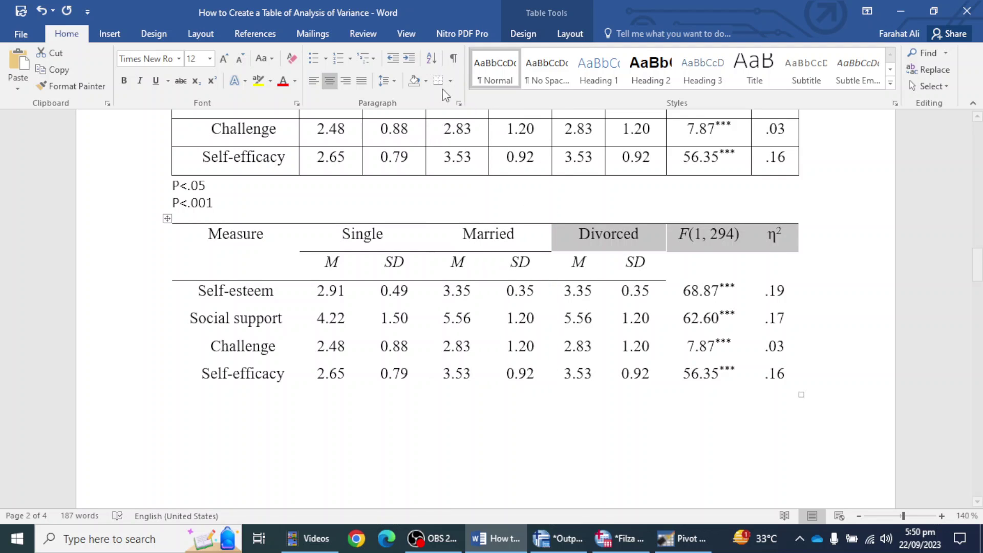
{"action": "left_click", "coordinate": [691, 291]}
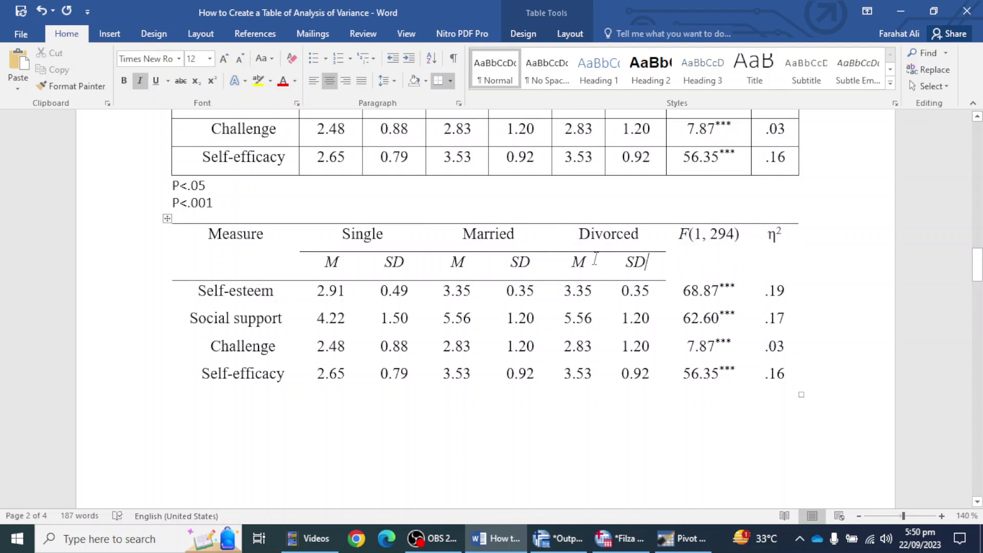
{"action": "left_click_drag", "start_coordinate": [594, 262], "coordinate": [768, 269]}
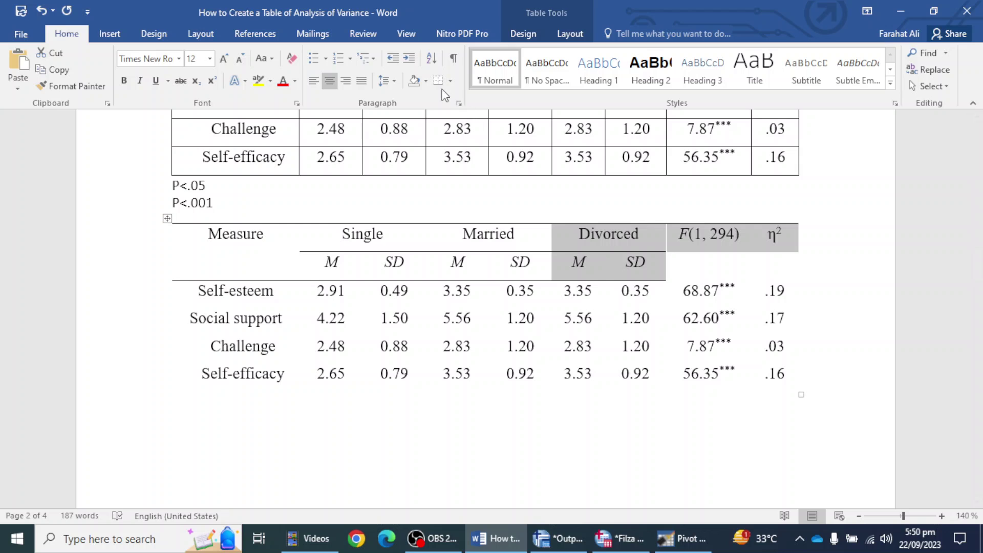
{"action": "left_click", "coordinate": [649, 264]}
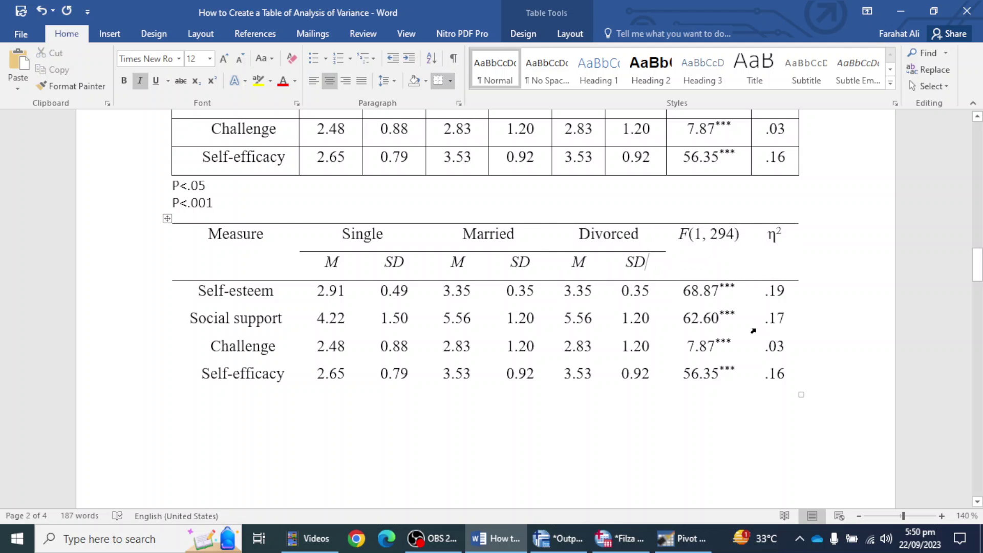
- Add a bottom border to the whole table, beneath the Self-efficacy row
{"action": "scroll", "coordinate": [565, 188], "scroll_direction": "down", "scroll_amount": 3}
{"action": "scroll", "coordinate": [565, 188], "scroll_direction": "down", "scroll_amount": 1}
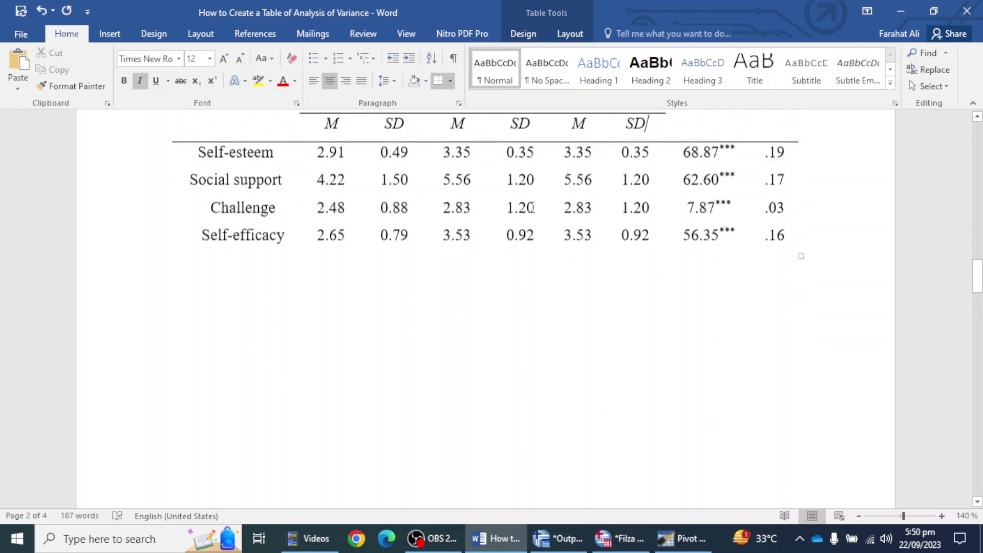
{"action": "scroll", "coordinate": [565, 188], "scroll_direction": "up", "scroll_amount": 2}
{"action": "left_click", "coordinate": [168, 124]}
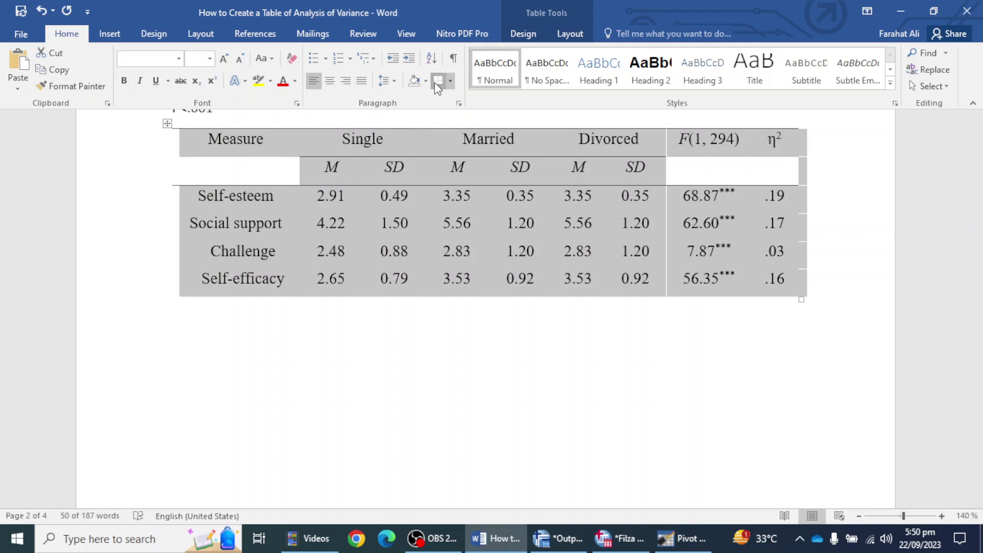
{"action": "left_click", "coordinate": [439, 311]}
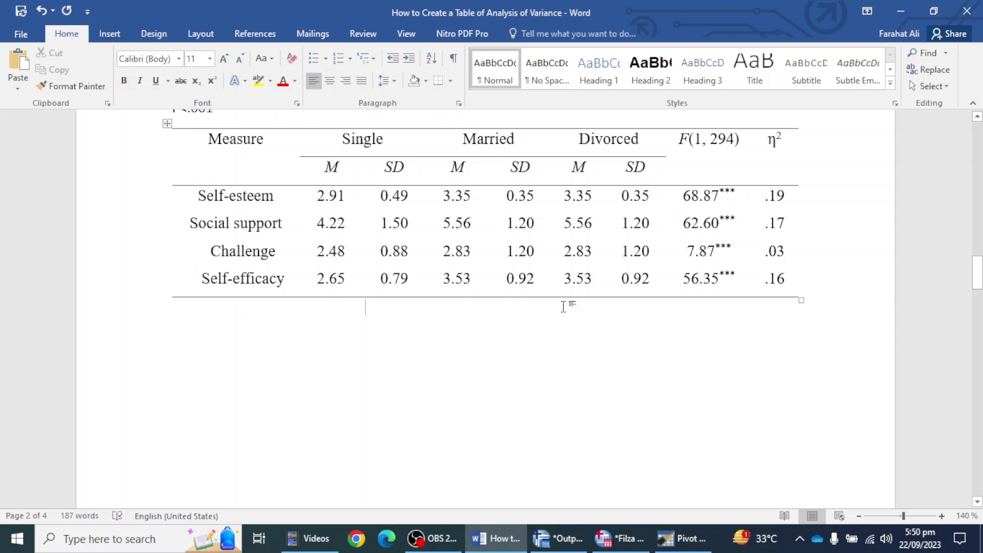
- Add the label "Table 1" above the italic title on page 3 and format it as bold Times New Roman, size 12
{"action": "scroll", "coordinate": [470, 328], "scroll_direction": "down", "scroll_amount": 8}
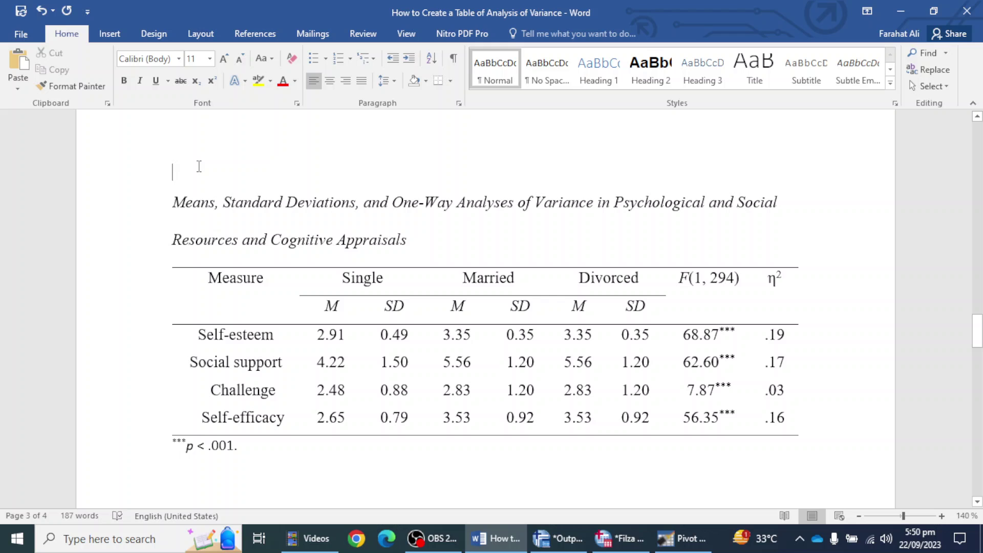
{"action": "type", "text": "Table 1"}
{"action": "left_click_drag", "start_coordinate": [242, 173], "coordinate": [162, 179]}
{"action": "left_click", "coordinate": [179, 59]}
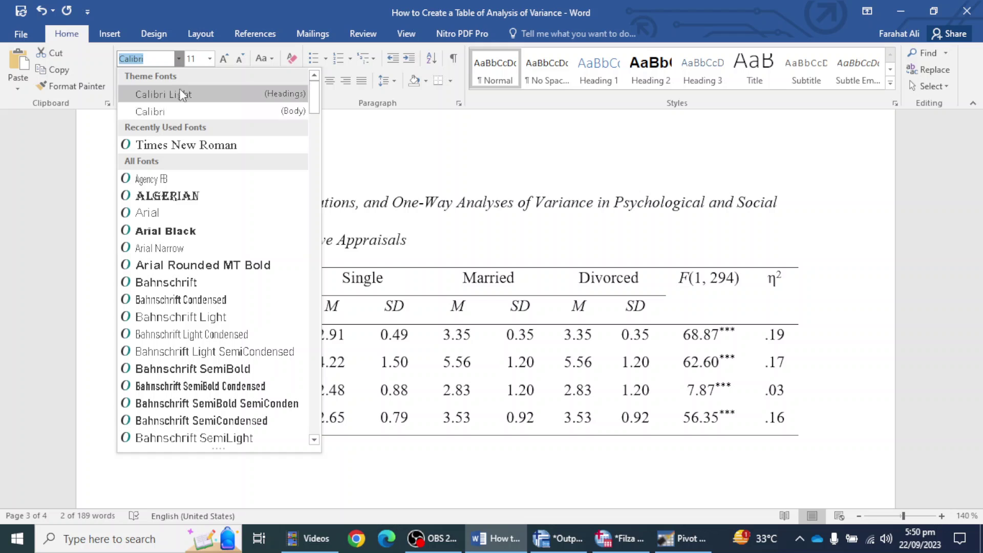
{"action": "left_click", "coordinate": [187, 145]}
{"action": "left_click", "coordinate": [209, 58]}
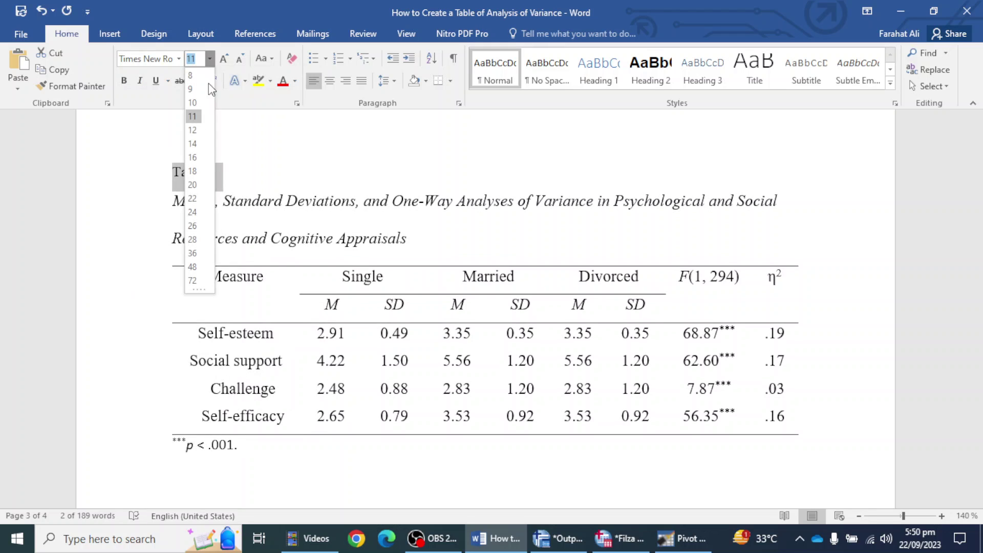
{"action": "left_click", "coordinate": [192, 130]}
{"action": "left_click", "coordinate": [123, 80]}
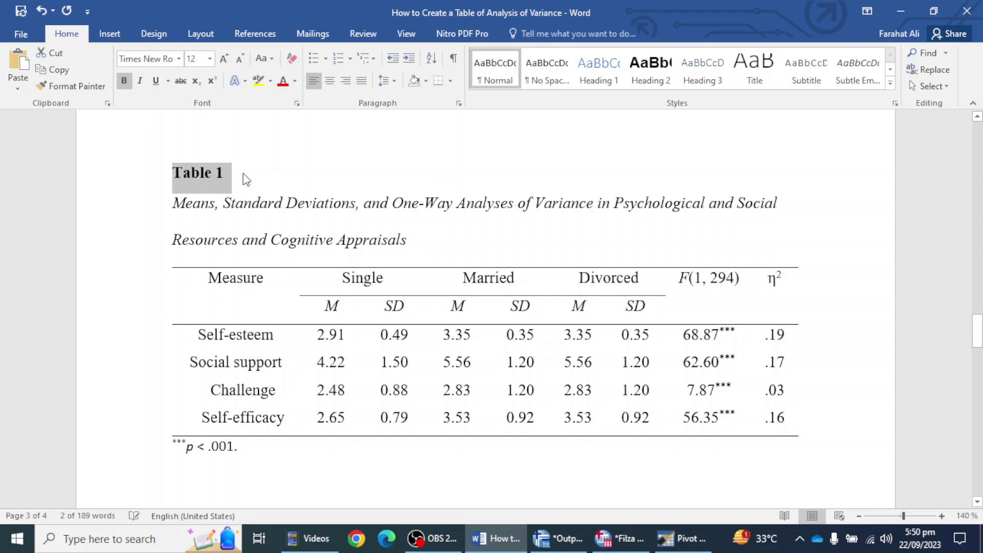
{"action": "left_click", "coordinate": [262, 184]}
- Highlight the italic title under Table 1 and examine the table down to its significance note
{"action": "left_click_drag", "start_coordinate": [168, 200], "coordinate": [409, 241]}
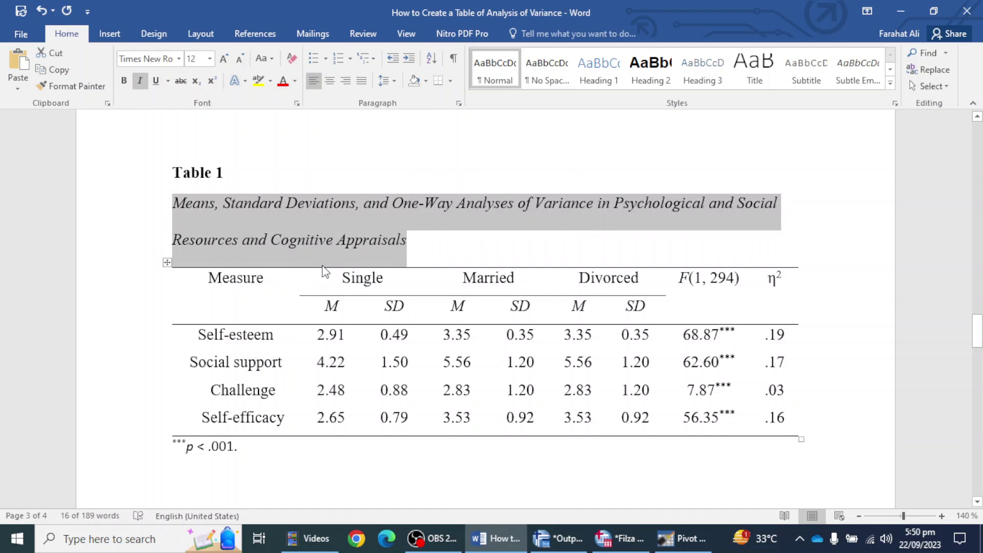
{"action": "scroll", "coordinate": [322, 364], "scroll_direction": "down", "scroll_amount": 3}
{"action": "left_click", "coordinate": [323, 364]}
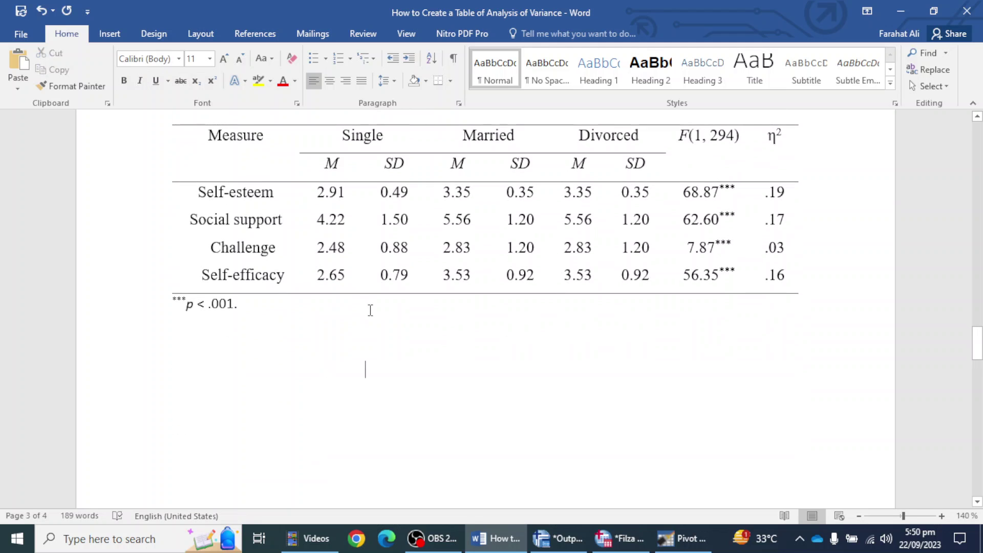
{"action": "scroll", "coordinate": [369, 307], "scroll_direction": "up", "scroll_amount": 2}
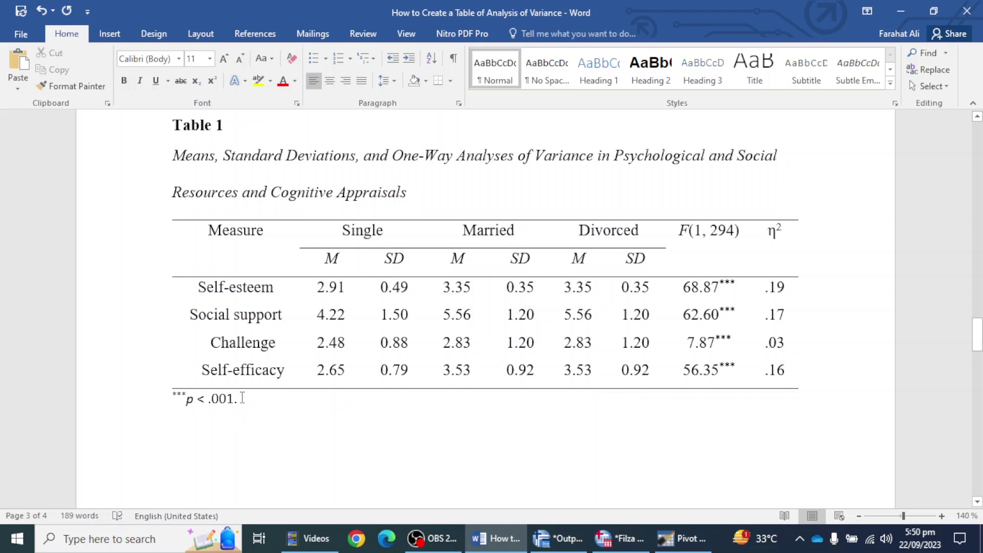
- Replace the closing period of the significance note under Table 1 with ", p<." to begin a second p-value threshold
{"action": "left_click_drag", "start_coordinate": [243, 402], "coordinate": [169, 406]}
{"action": "left_click", "coordinate": [244, 432]}
{"action": "left_click", "coordinate": [305, 399]}
{"action": "key", "text": "BackSpace"}
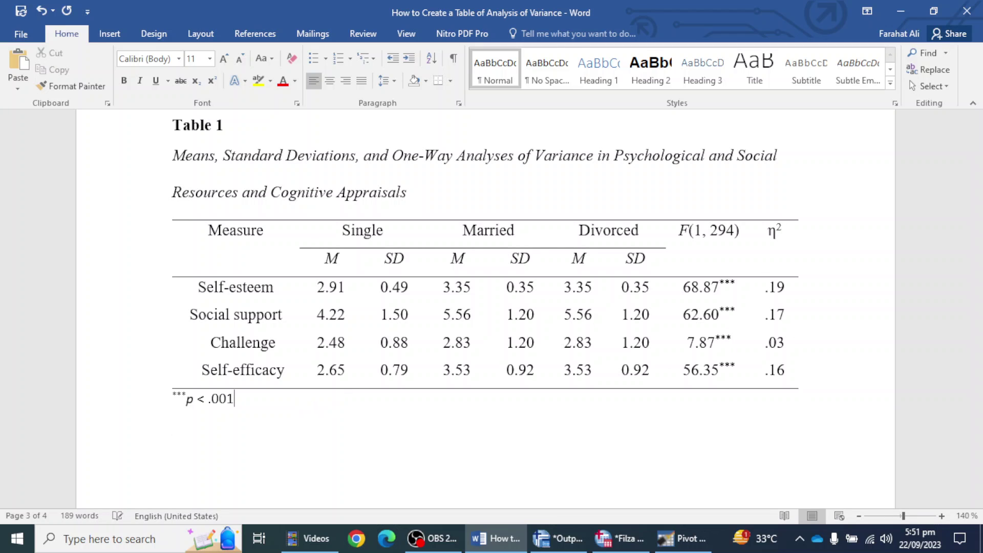
{"action": "type", "text": ", p"}
{"action": "type", "text": "<"}
{"action": "type", "text": ".00"}
{"action": "key", "text": "BackSpace"}
{"action": "key", "text": "BackSpace"}
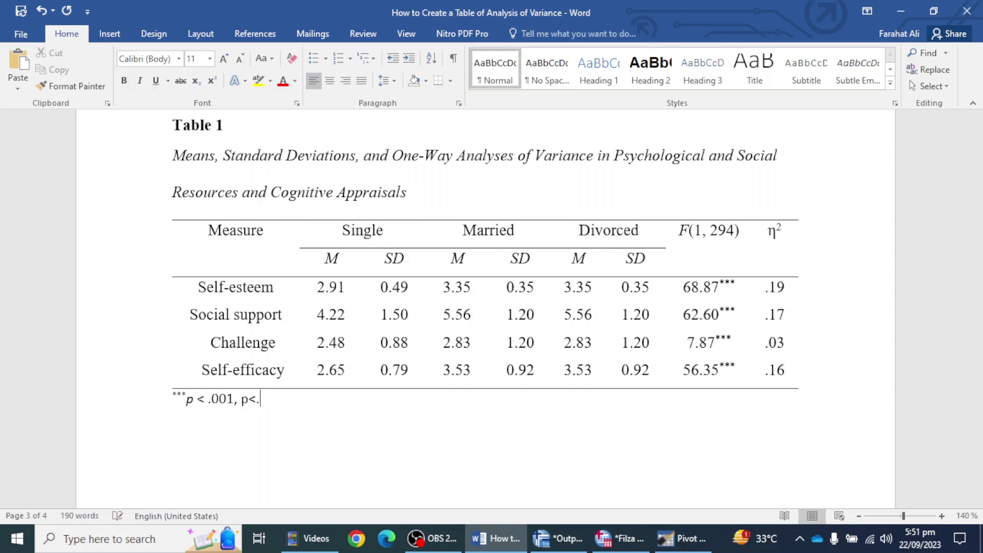